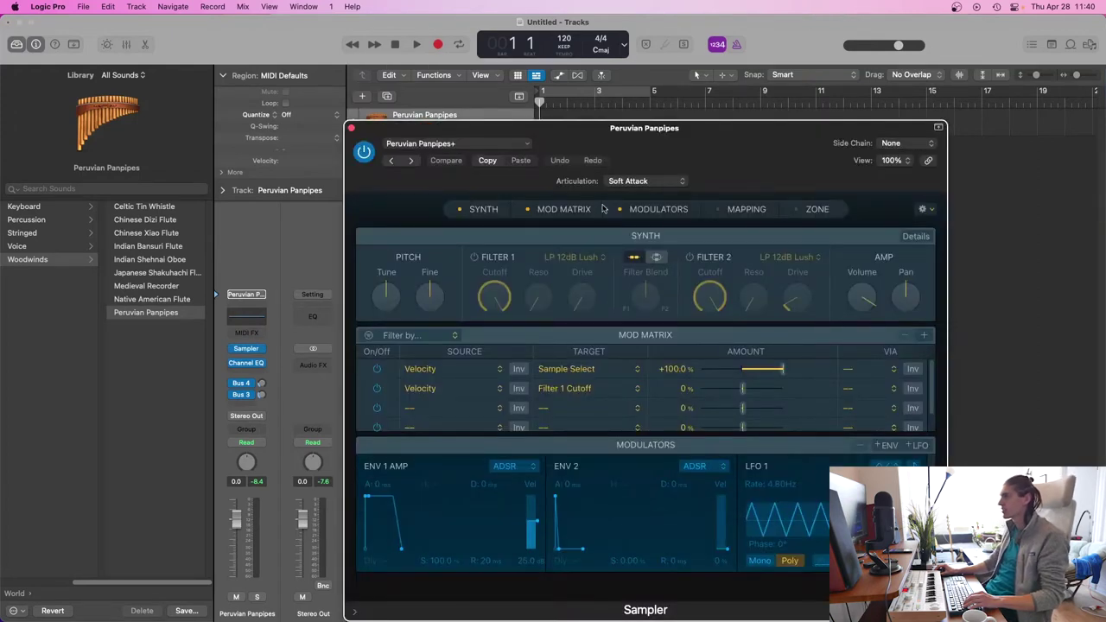
# Step: Audition the Overblown and Soft Attack articulations, then settle on Flutter
pyautogui.click(640, 181)
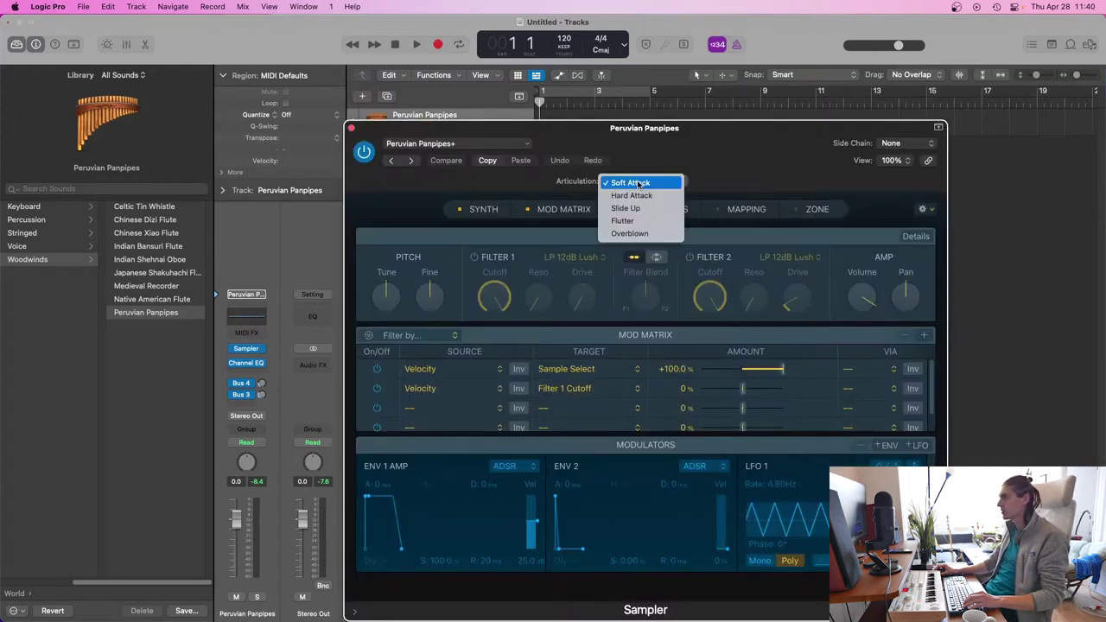
pyautogui.click(636, 233)
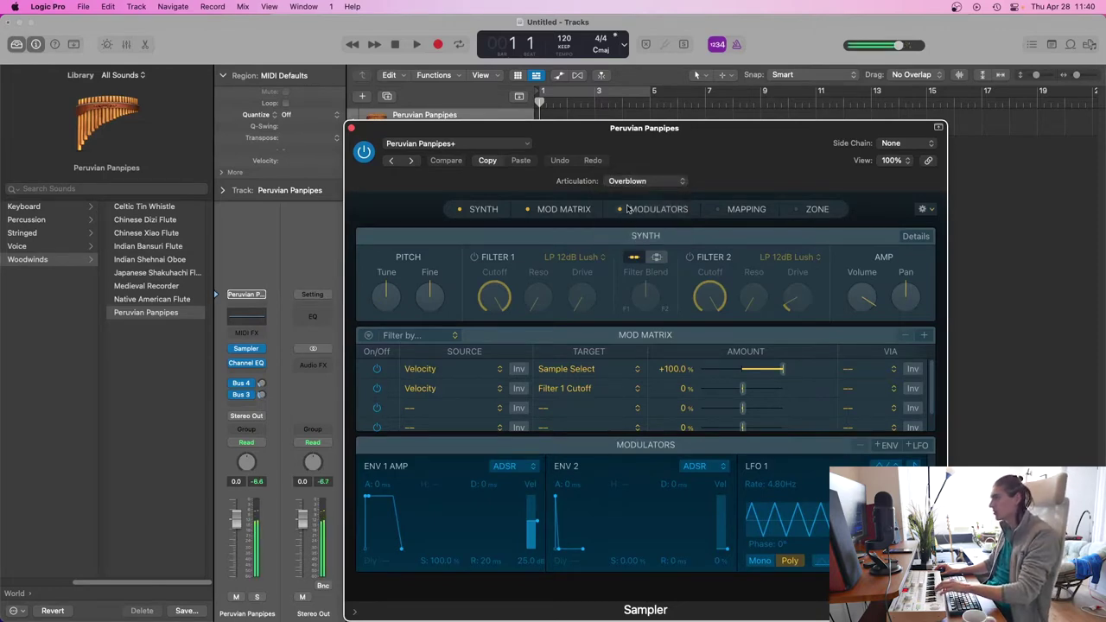
pyautogui.click(642, 181)
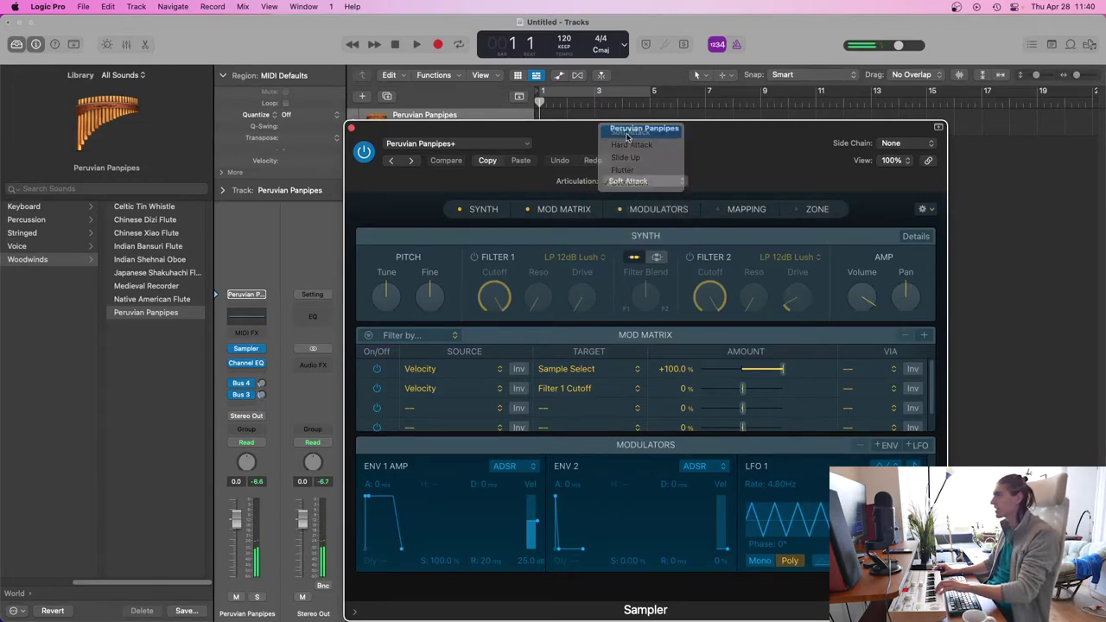
pyautogui.click(629, 134)
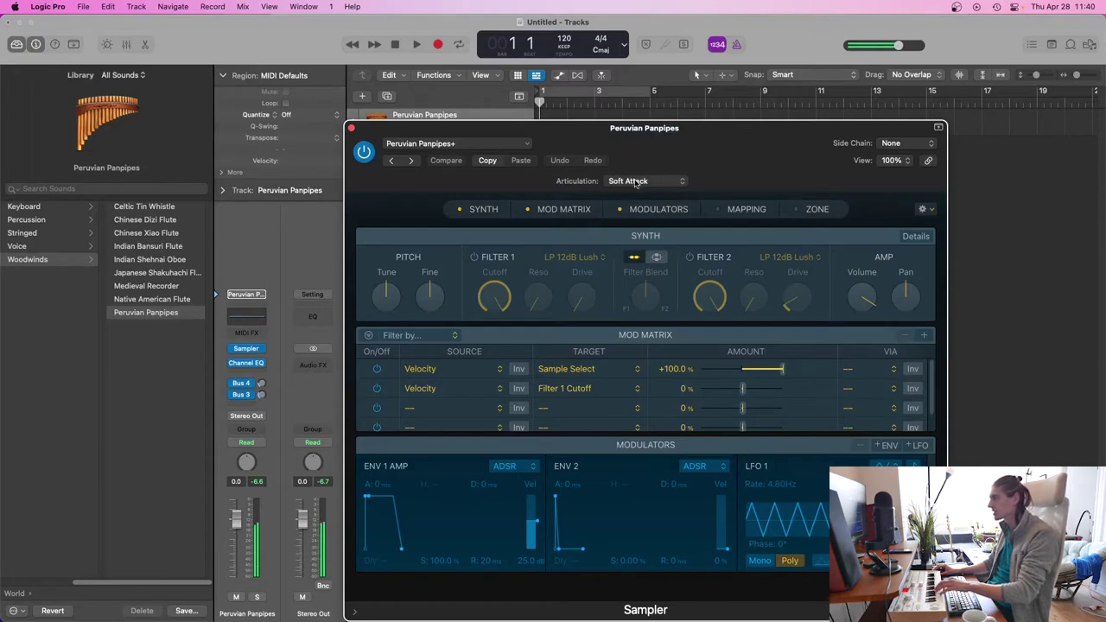
pyautogui.click(636, 182)
pyautogui.click(635, 218)
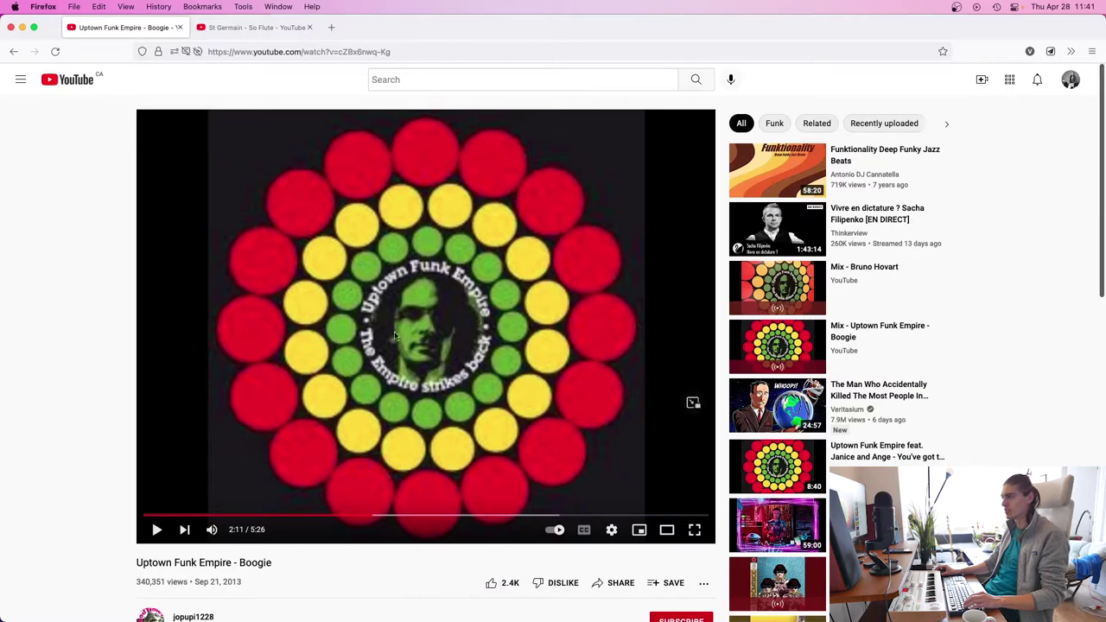
# Step: Move from the Uptown Funk Empire video to St Germain's So Flute and start it playing
pyautogui.tripleClick(154, 562)
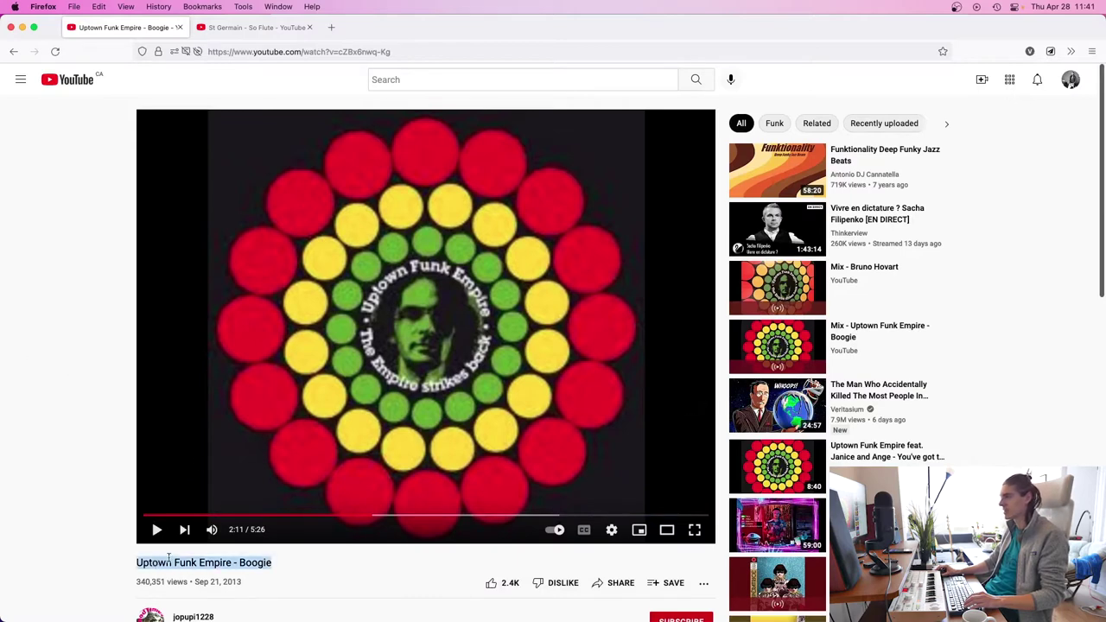
pyautogui.click(204, 562)
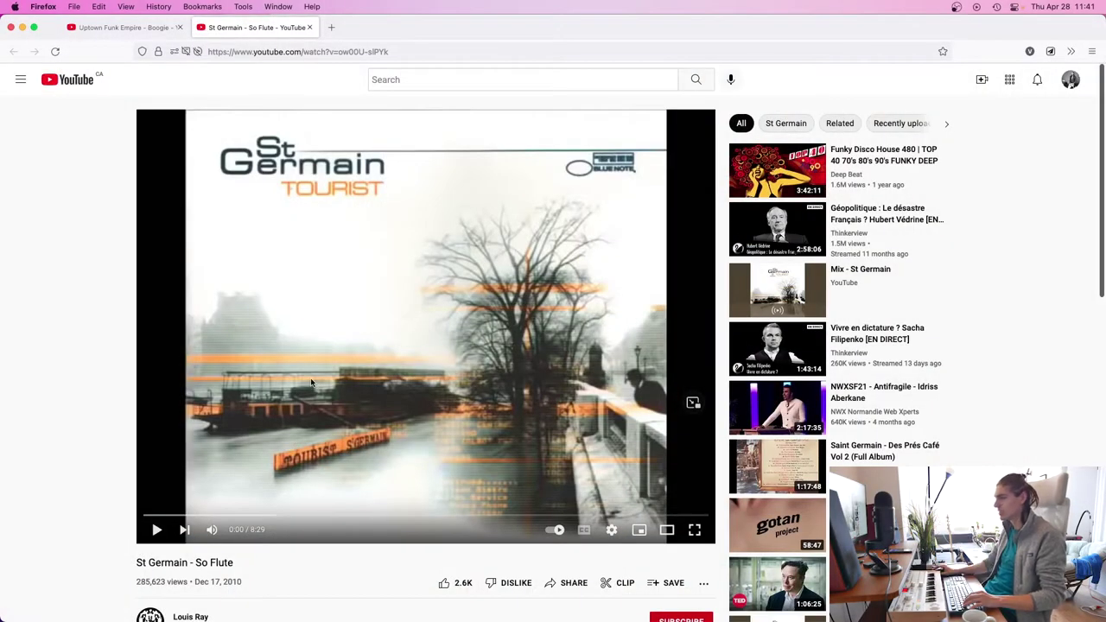
pyautogui.moveTo(103, 561); pyautogui.dragTo(212, 562)
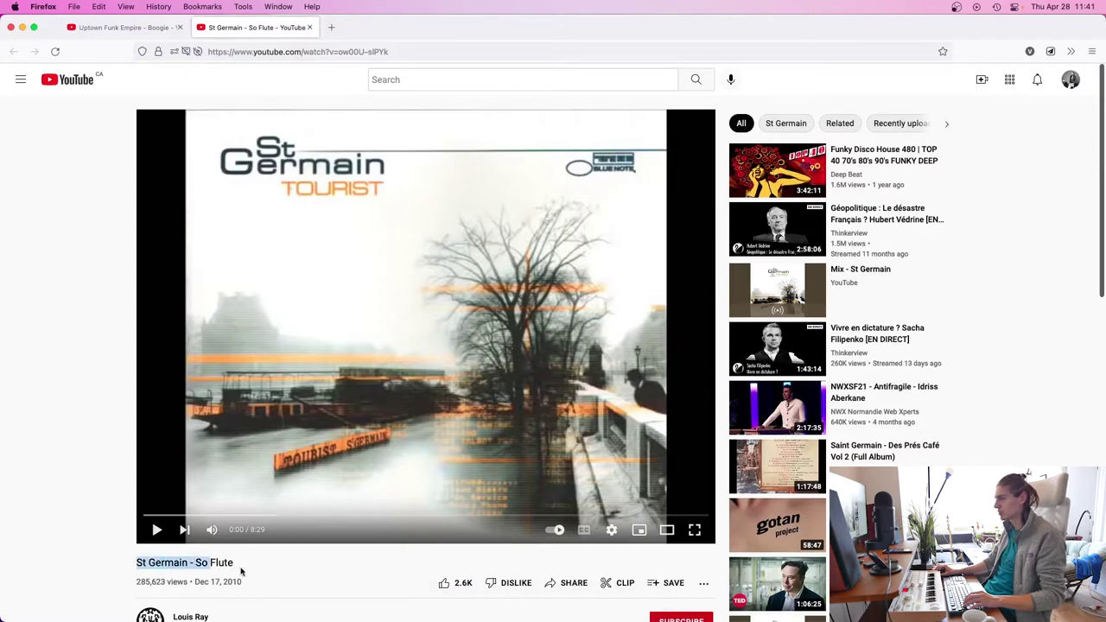
pyautogui.click(242, 562)
pyautogui.press('space')
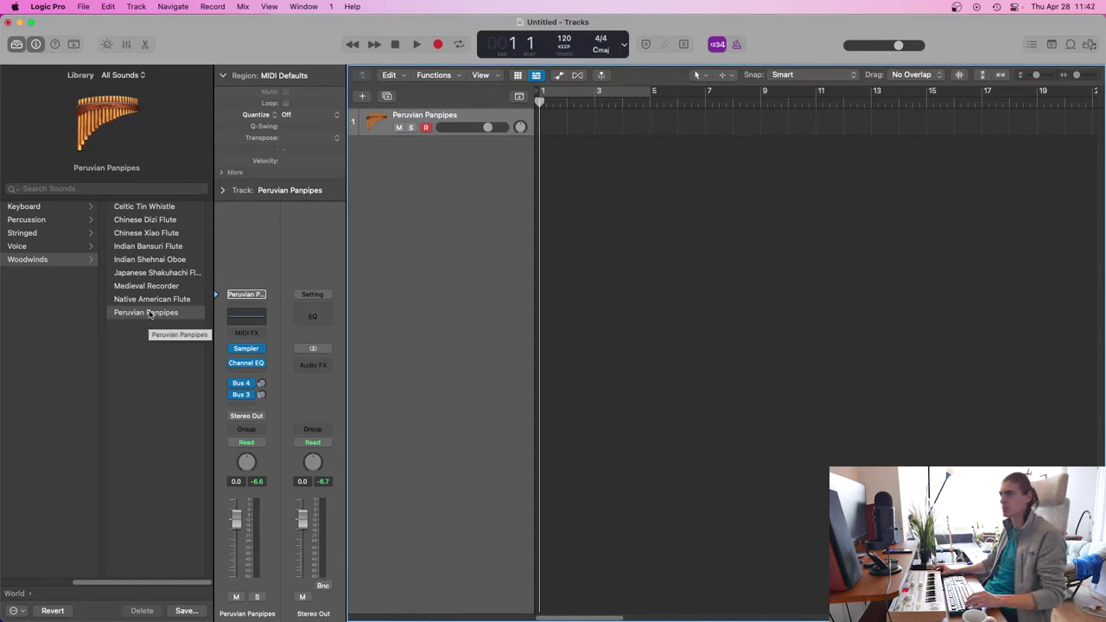
# Step: Open the Peruvian Panpipes Sampler window, move it up-left, and show its Mapping pane
pyautogui.moveTo(132, 98)
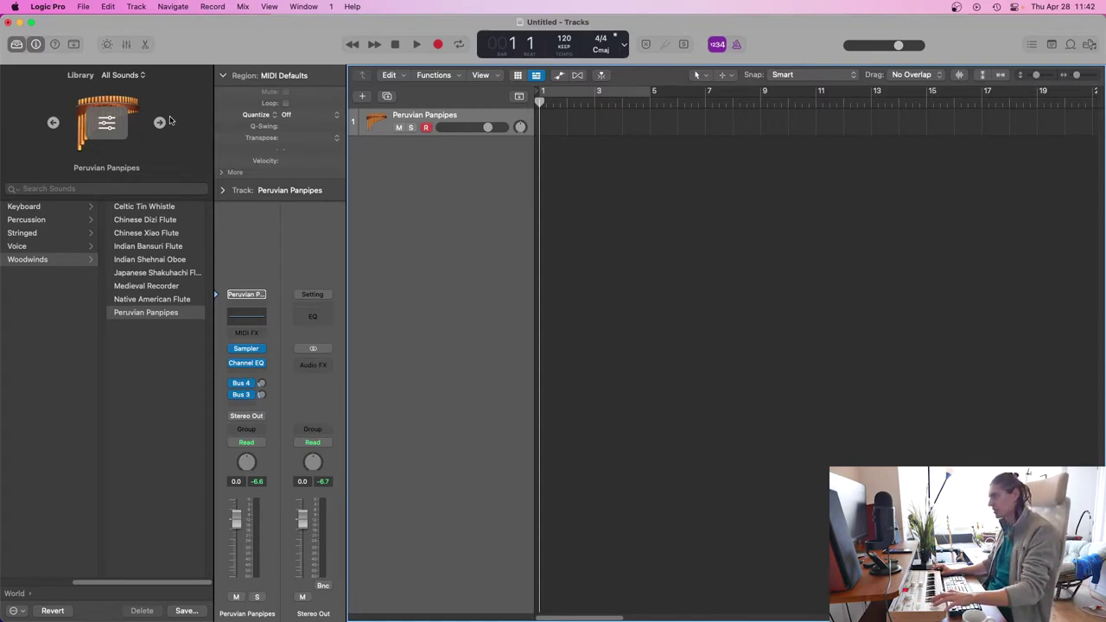
pyautogui.click(245, 352)
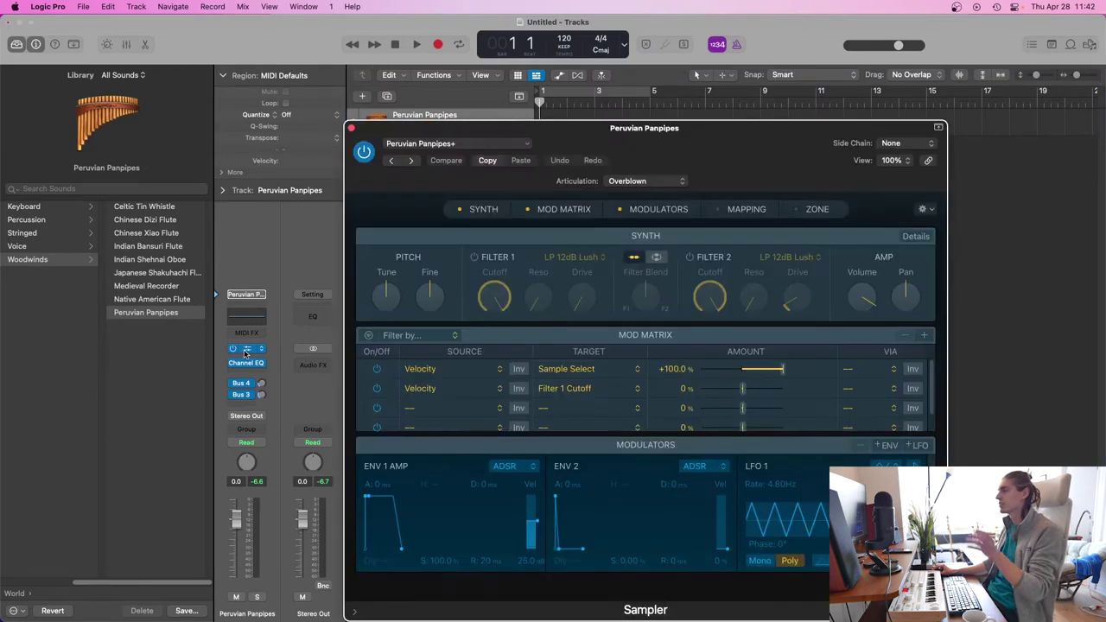
pyautogui.moveTo(655, 128); pyautogui.dragTo(495, 78)
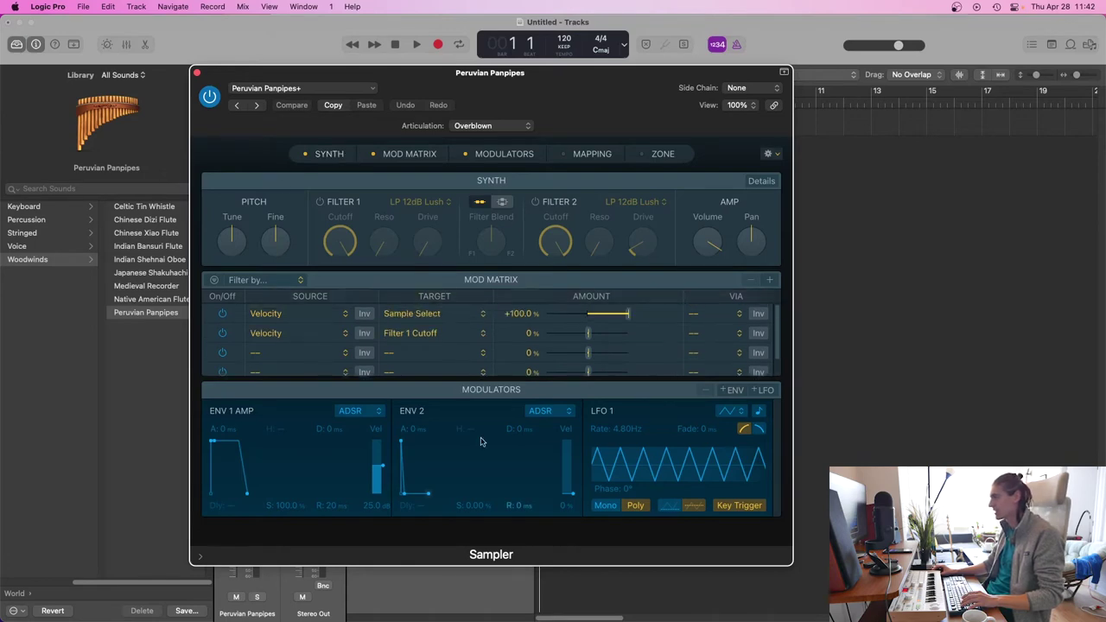
pyautogui.click(590, 153)
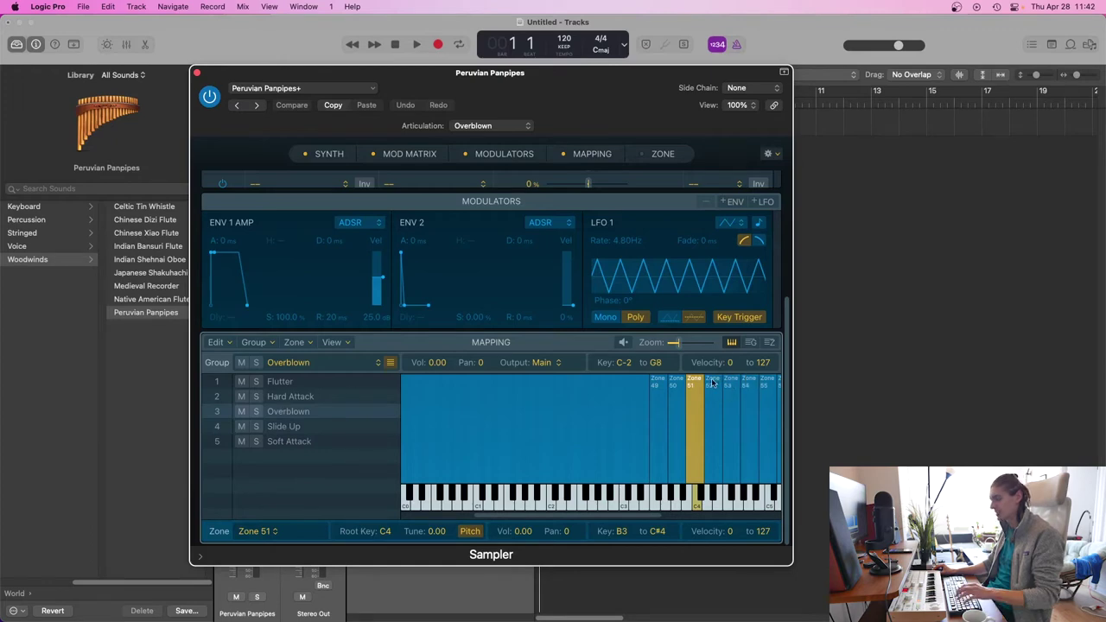
# Step: Show the mapping as a Group table, try Zone view, and scroll across the group columns
pyautogui.click(751, 344)
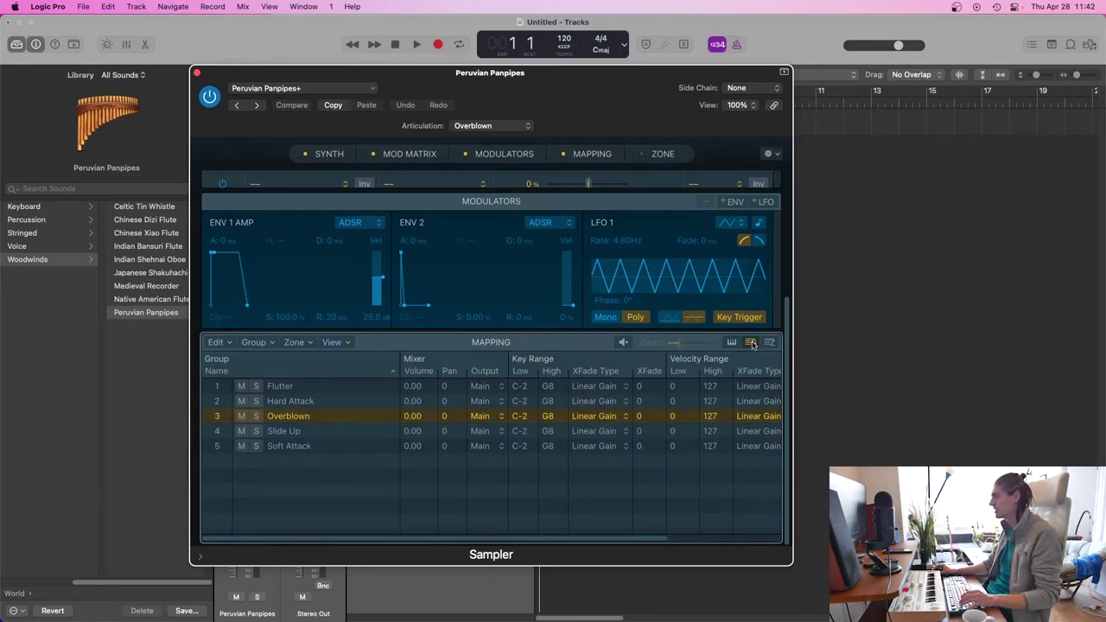
pyautogui.click(768, 343)
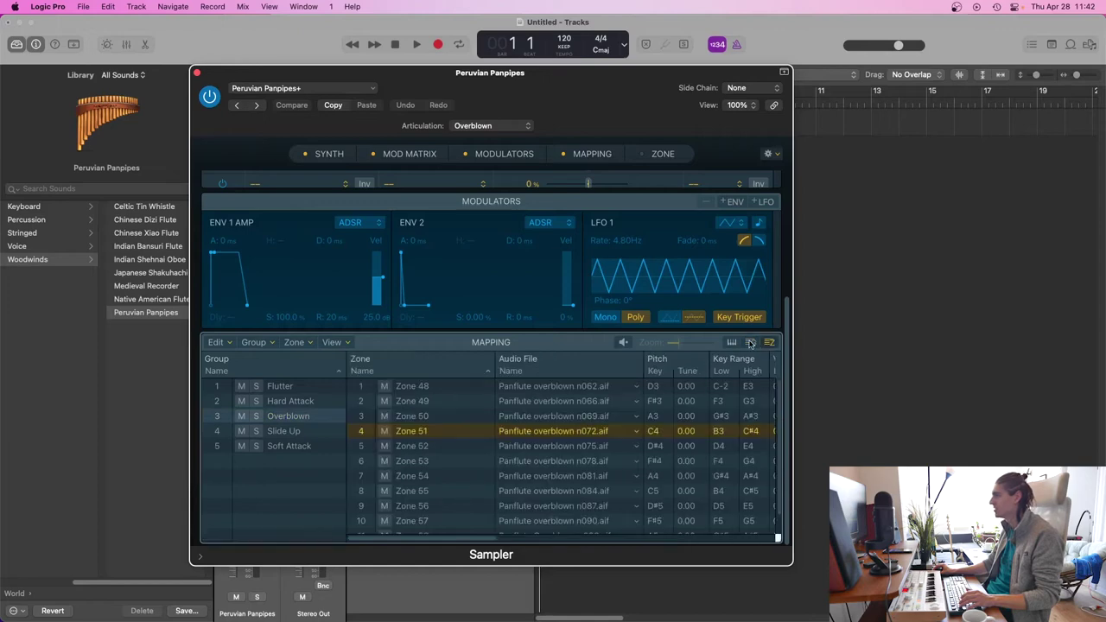
pyautogui.click(751, 343)
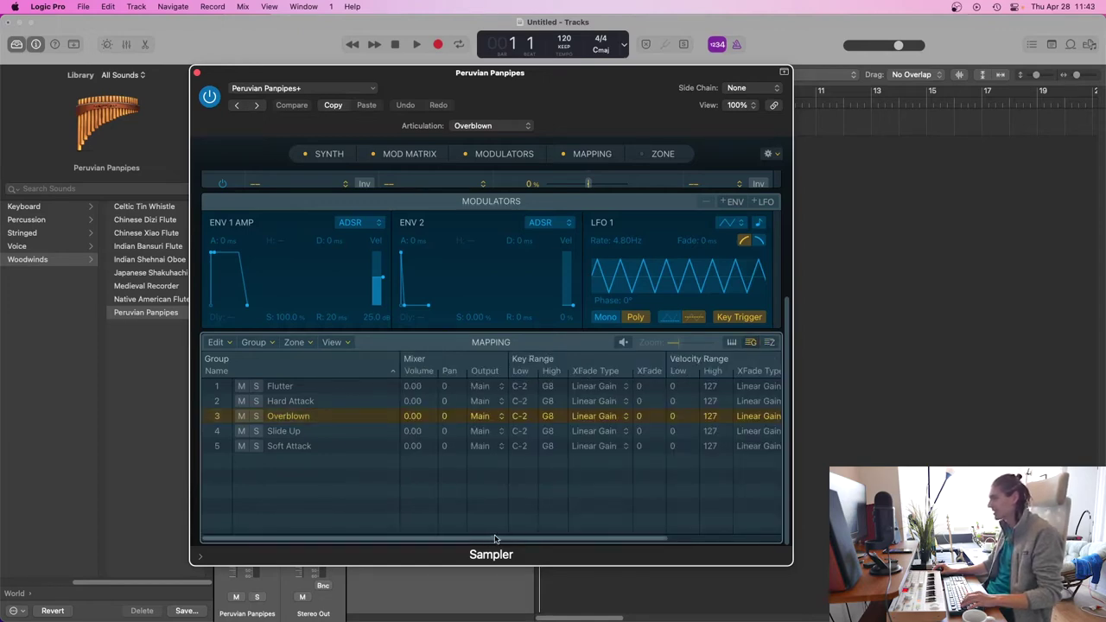
pyautogui.hscroll(5, 495, 539)
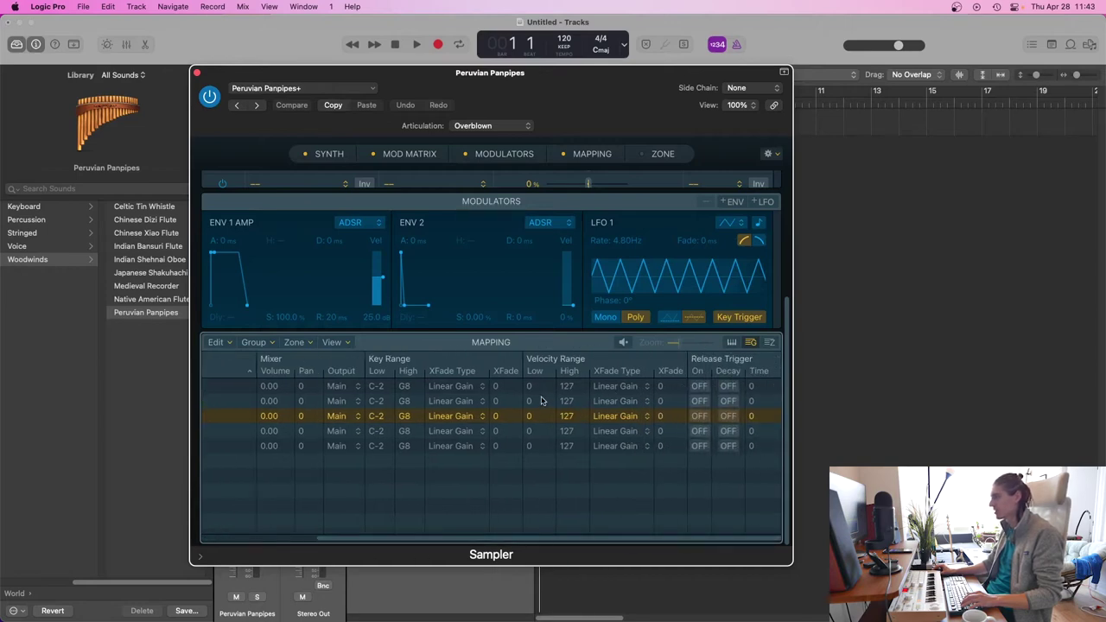
pyautogui.hscroll(-5, 316, 530)
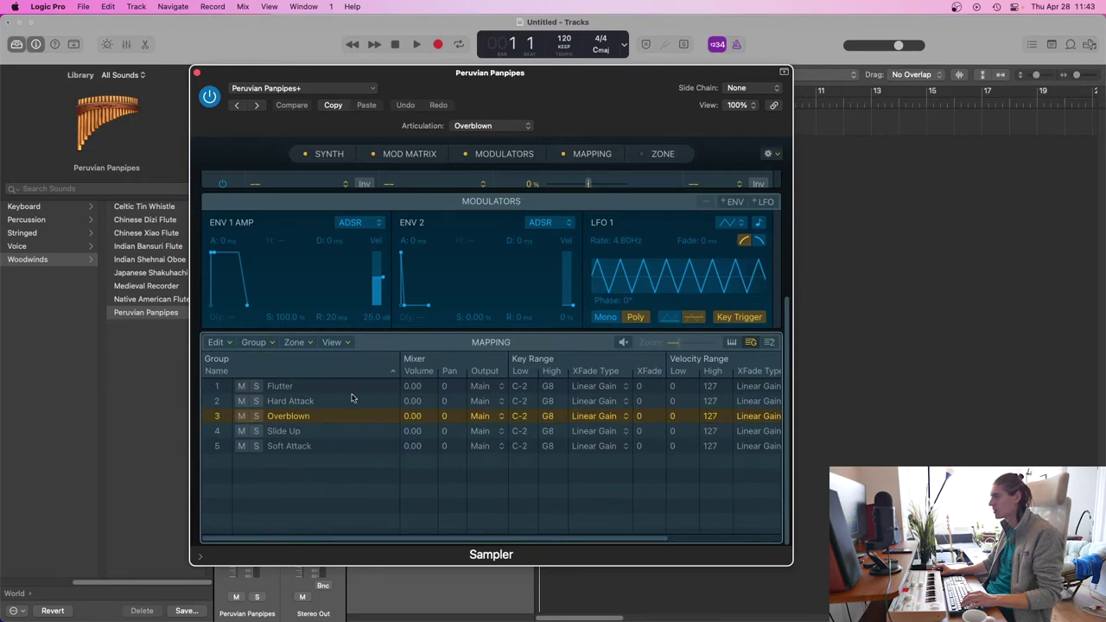
pyautogui.hscroll(5, 637, 526)
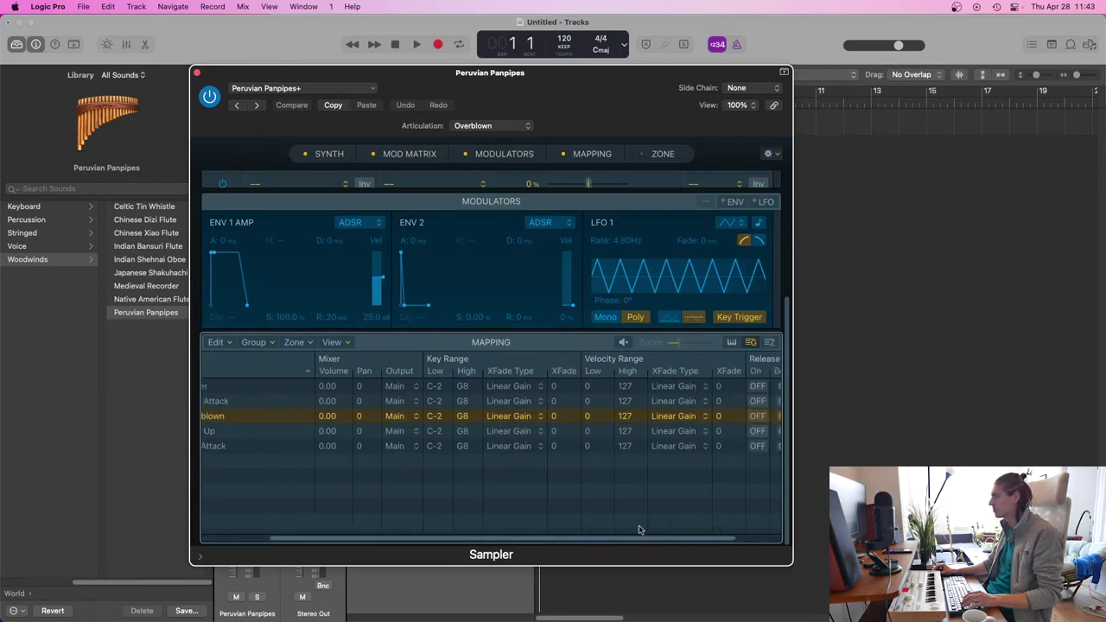
pyautogui.rightClick(766, 359)
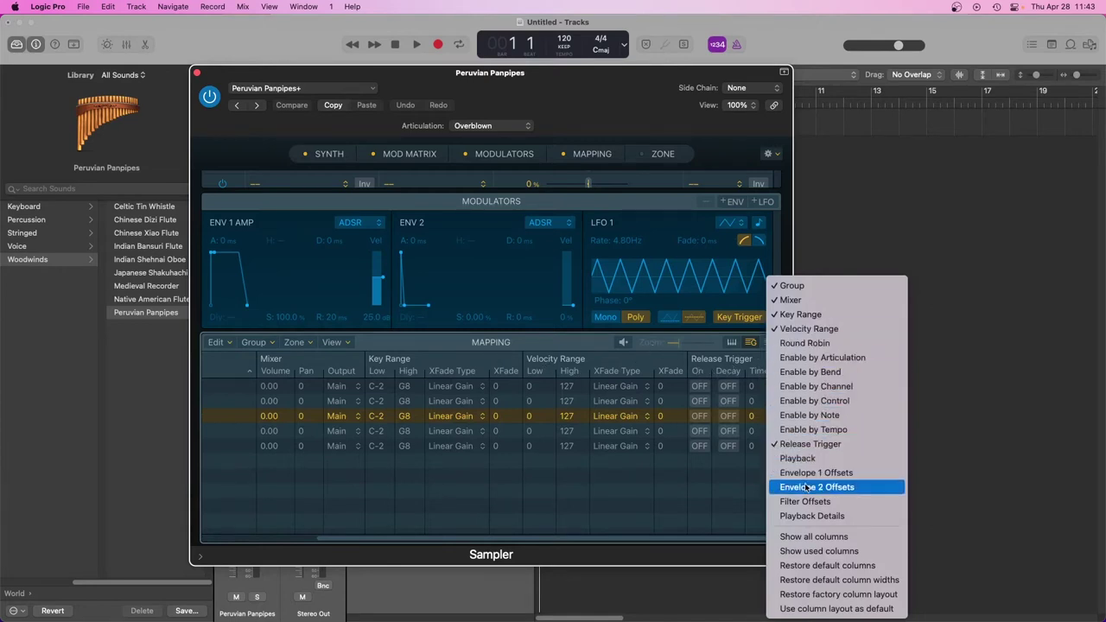
# Step: Show all columns and scroll to Enable by Articulation, keeping Overblown as the articulation
pyautogui.click(813, 536)
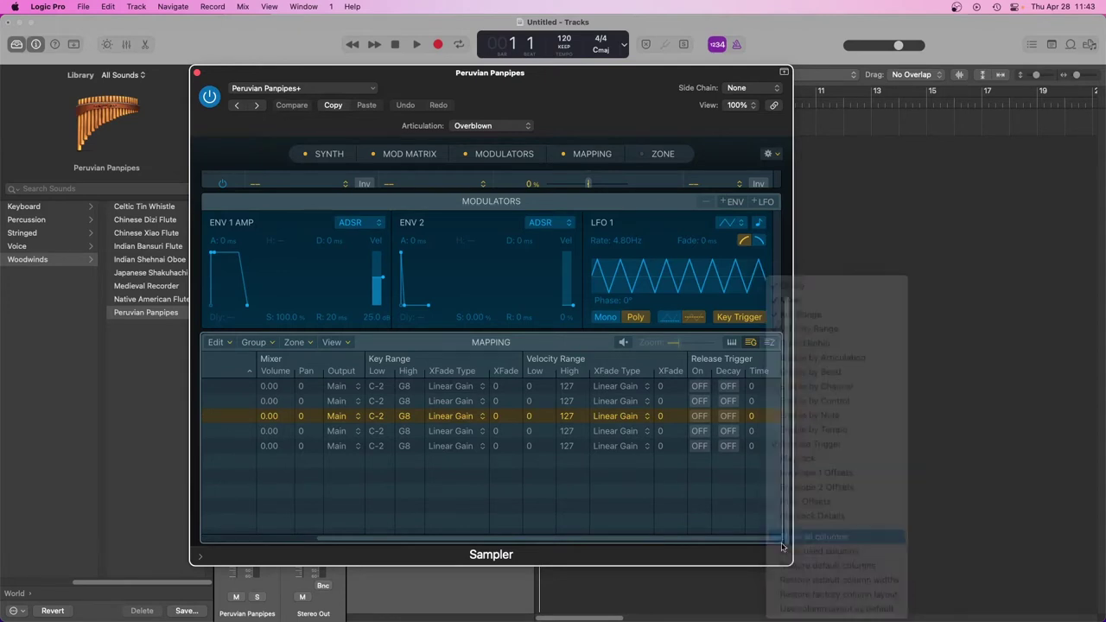
pyautogui.moveTo(355, 541); pyautogui.dragTo(466, 545)
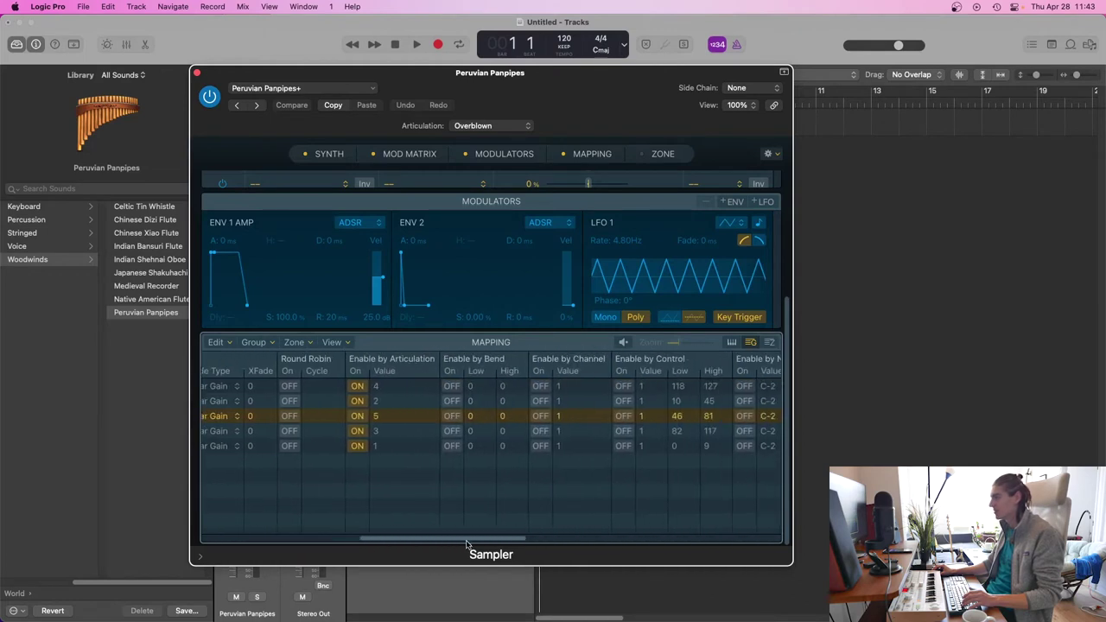
pyautogui.click(484, 126)
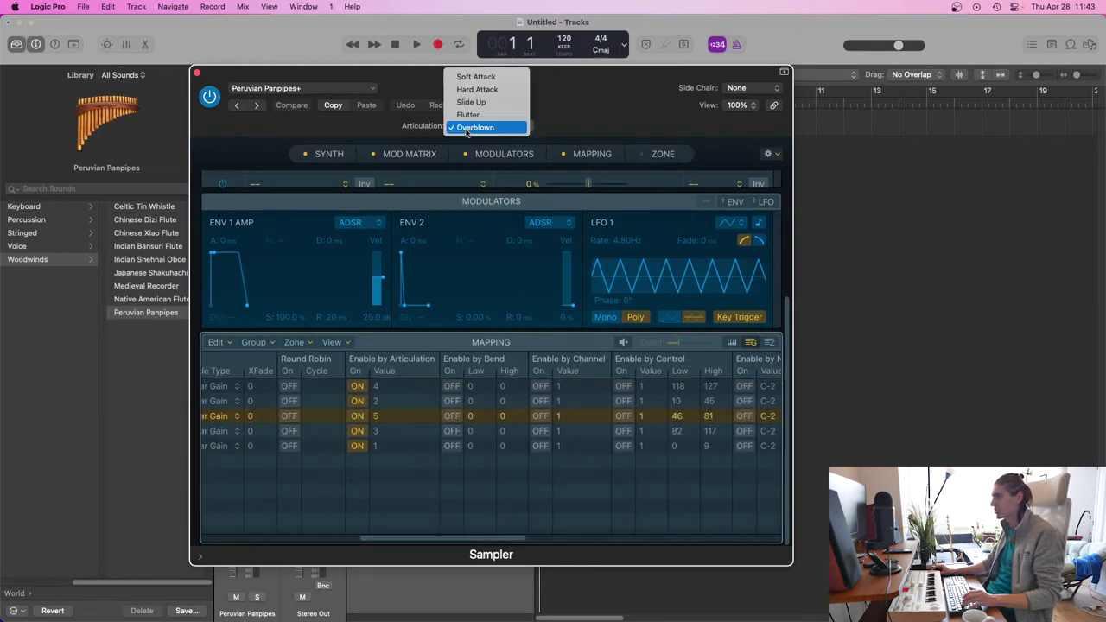
pyautogui.click(471, 128)
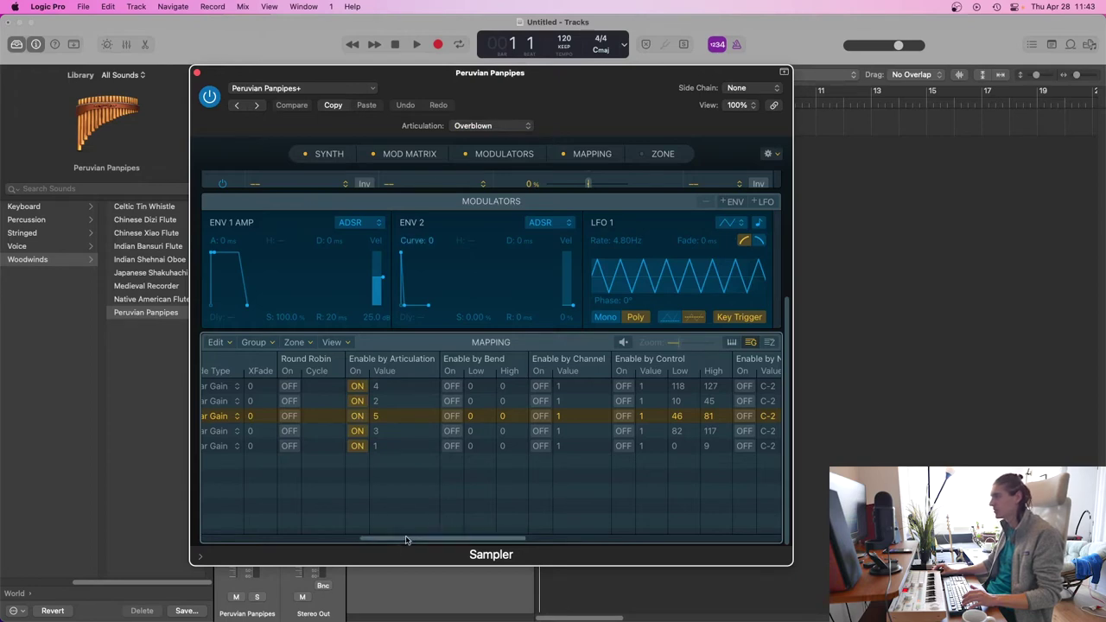
pyautogui.moveTo(406, 540)
pyautogui.mouseDown()
pyautogui.moveTo(229, 520)
pyautogui.moveTo(410, 528)
pyautogui.mouseUp()
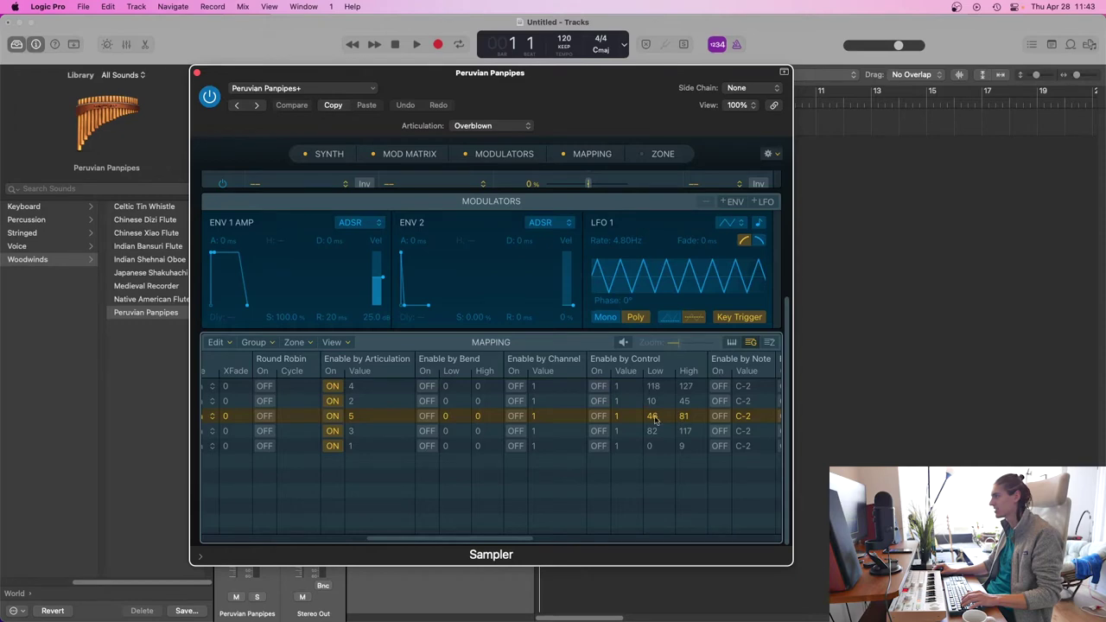
pyautogui.click(646, 451)
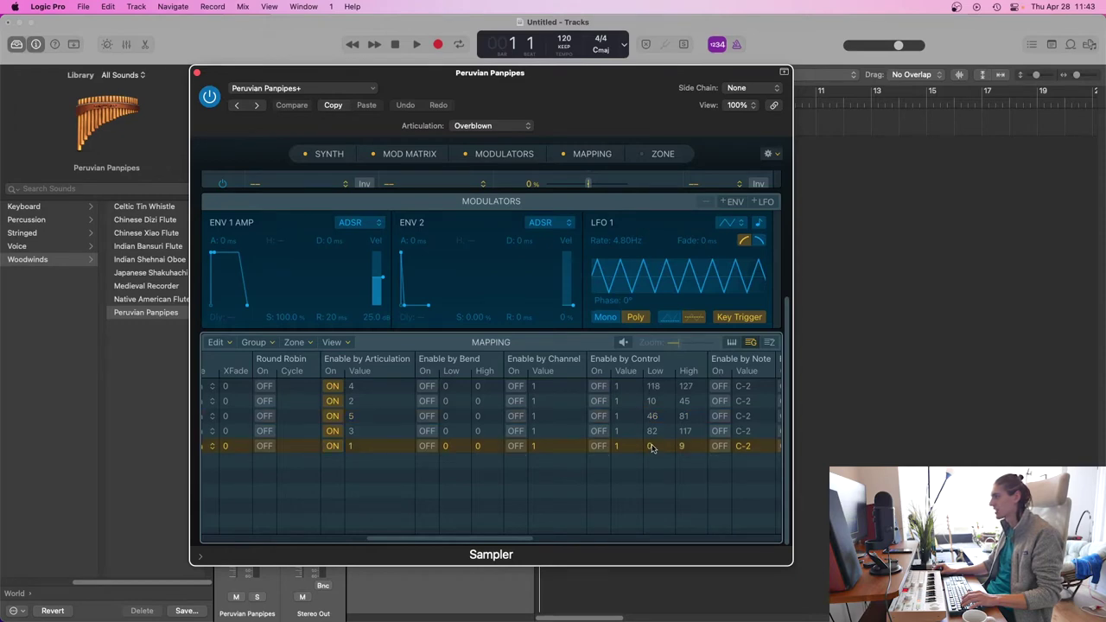
pyautogui.click(653, 403)
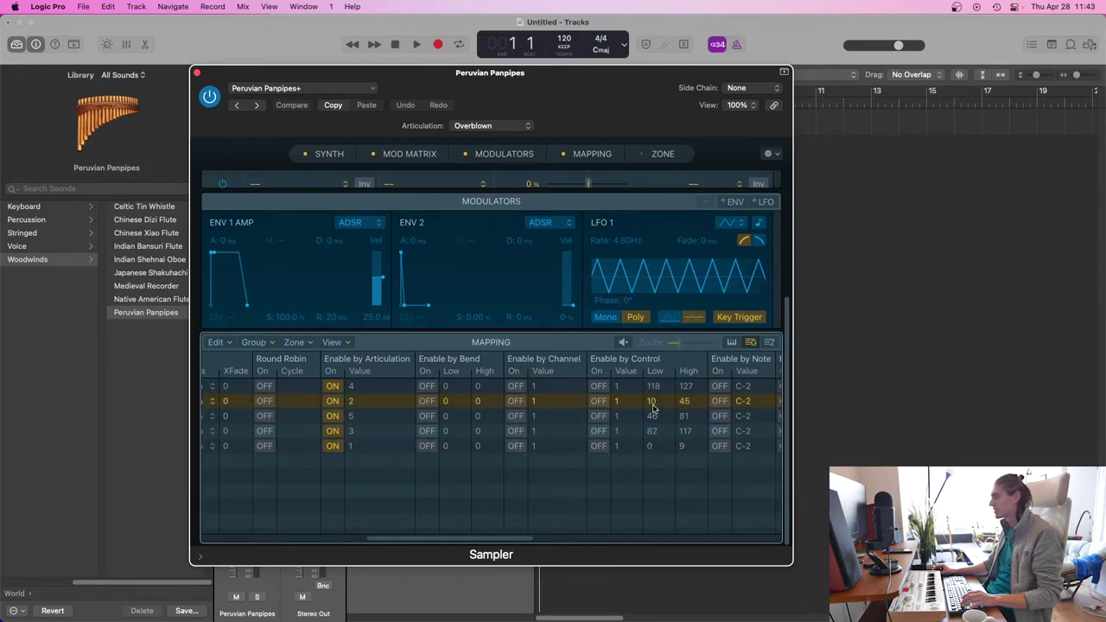
pyautogui.click(654, 419)
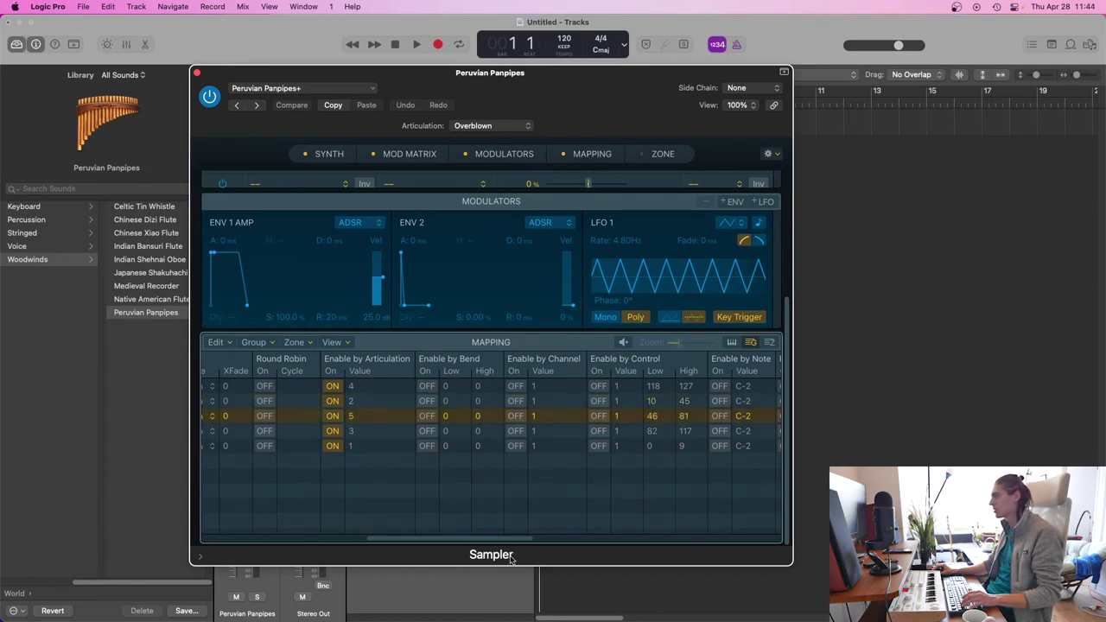
pyautogui.hscroll(-10, 505, 541)
pyautogui.hscroll(10, 508, 550)
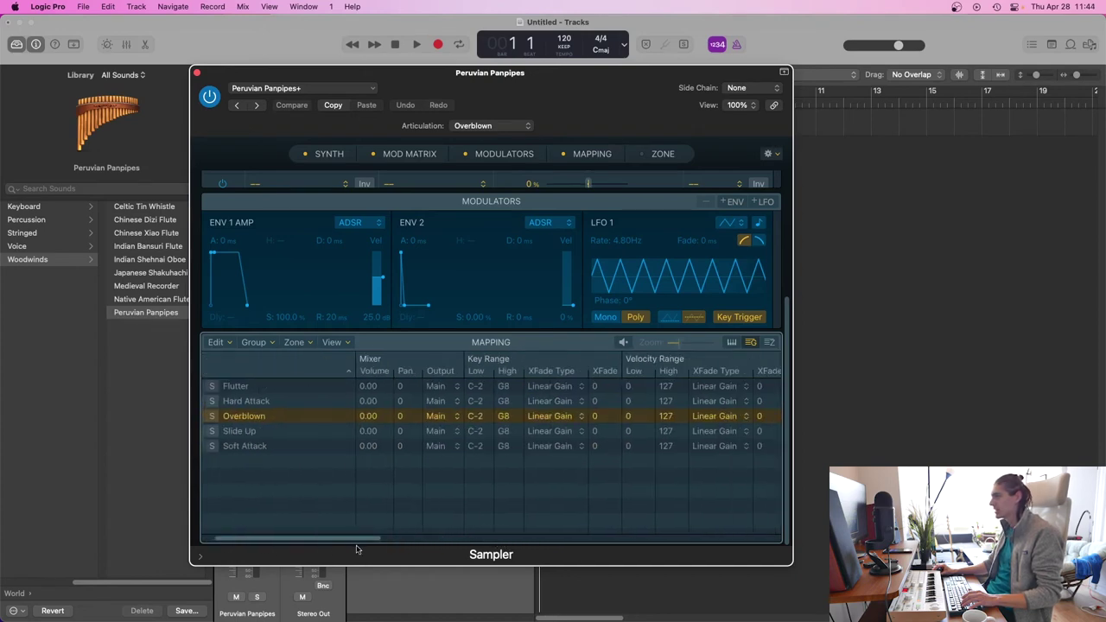
pyautogui.hscroll(5, 505, 552)
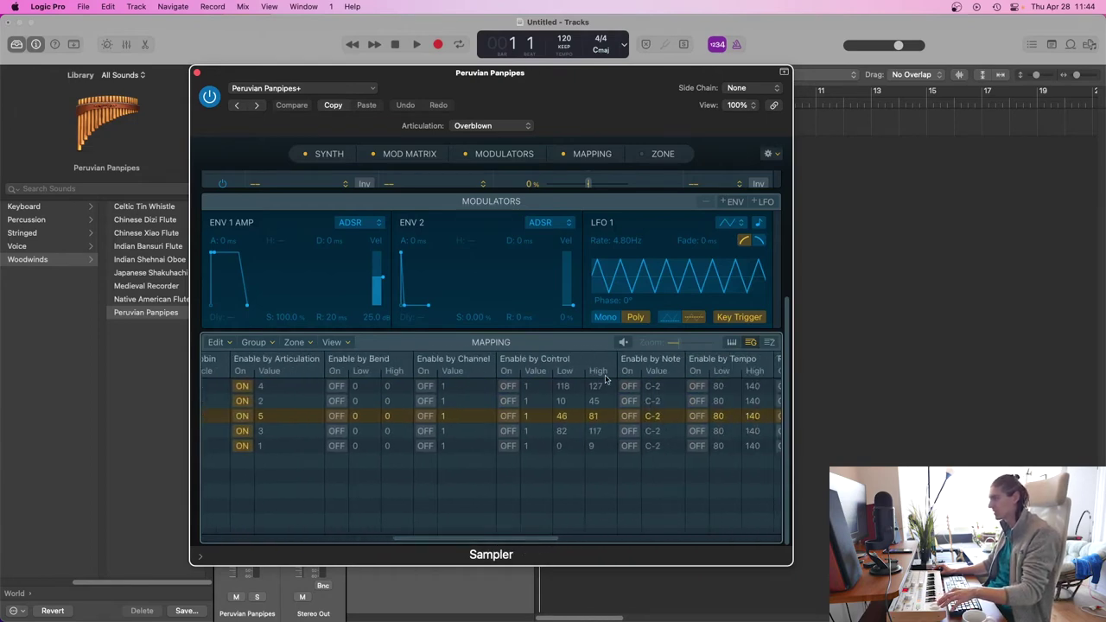
# Step: Turn Enable by Control on for all five groups: Soft Attack, Slide Up, Overblown, Hard Attack, Flutter
pyautogui.click(508, 446)
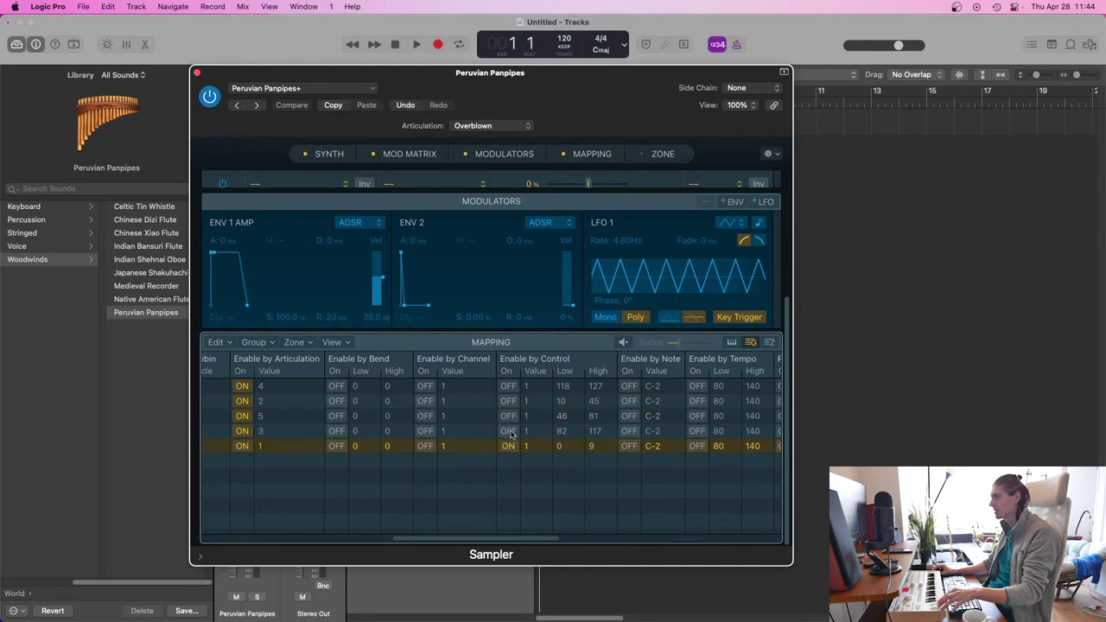
pyautogui.click(508, 431)
pyautogui.click(508, 416)
pyautogui.click(508, 401)
pyautogui.click(508, 386)
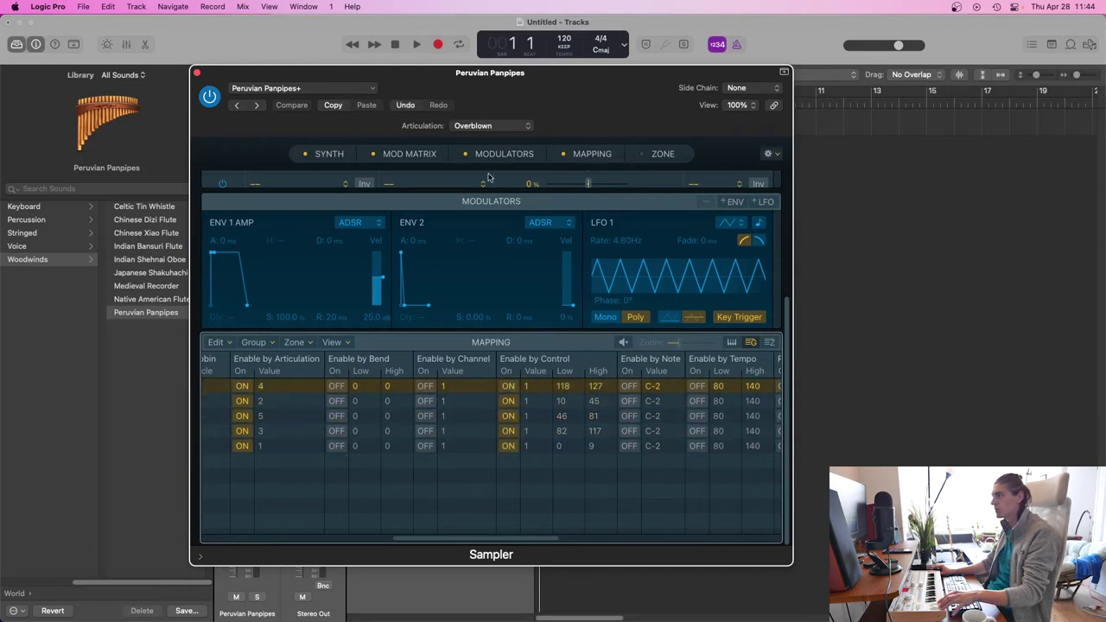
# Step: Keep Overblown current and turn Enable by Articulation off for all five groups
pyautogui.click(465, 128)
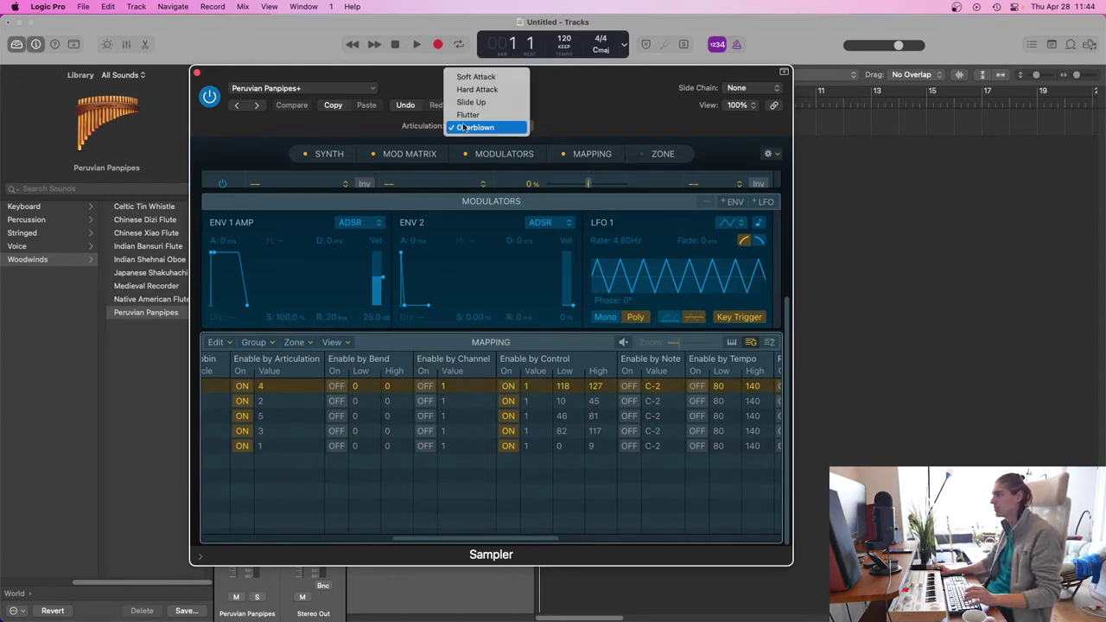
pyautogui.click(467, 126)
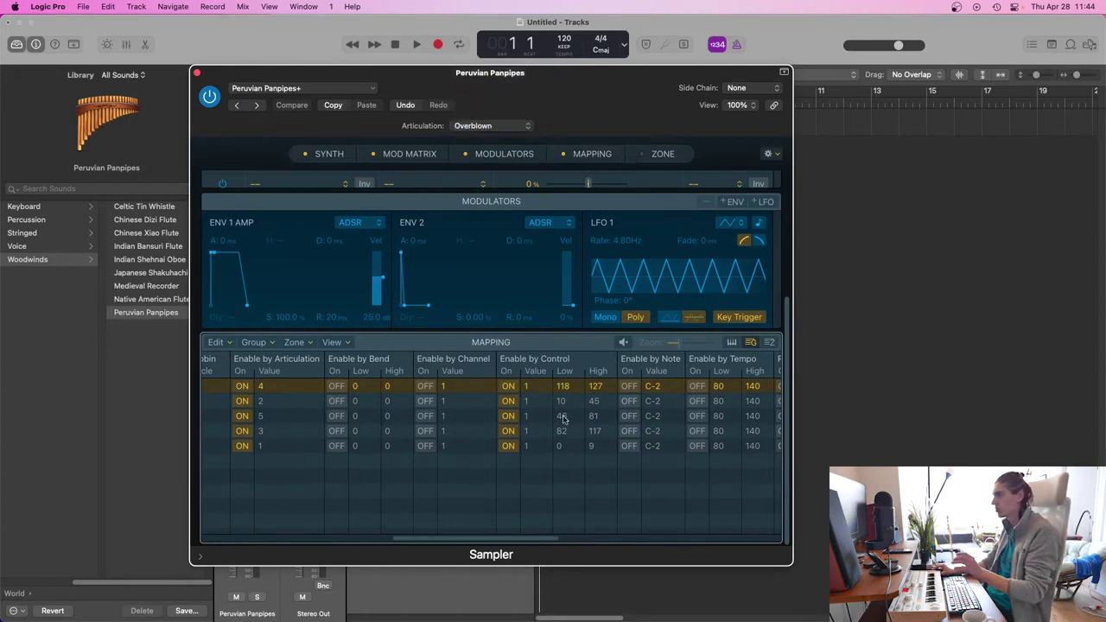
pyautogui.click(242, 386)
pyautogui.click(242, 401)
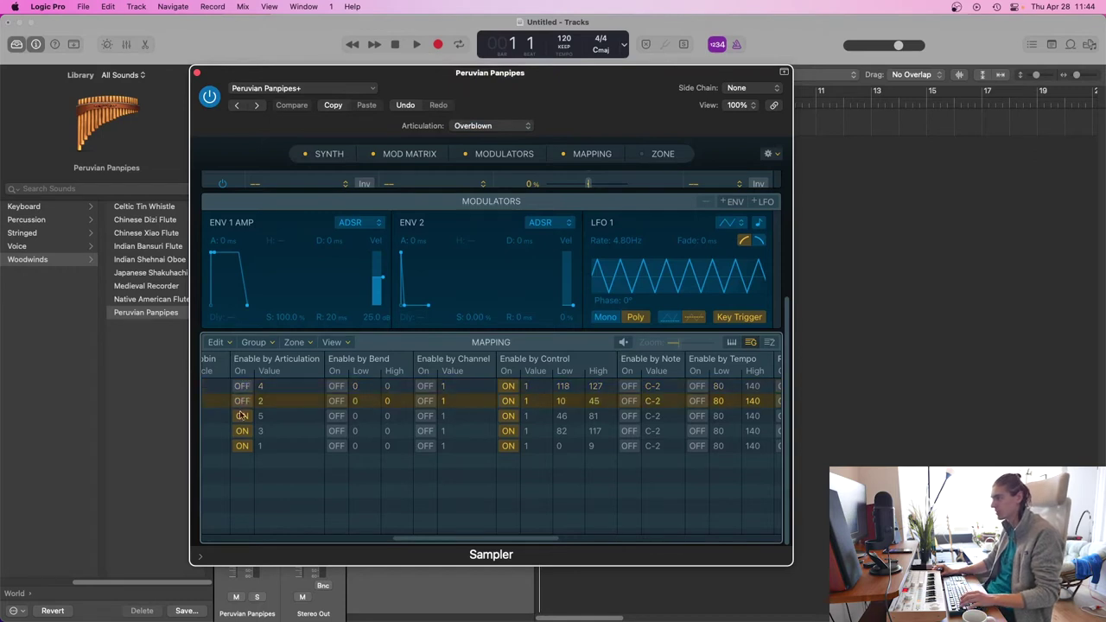
pyautogui.click(242, 416)
pyautogui.click(242, 430)
pyautogui.click(243, 446)
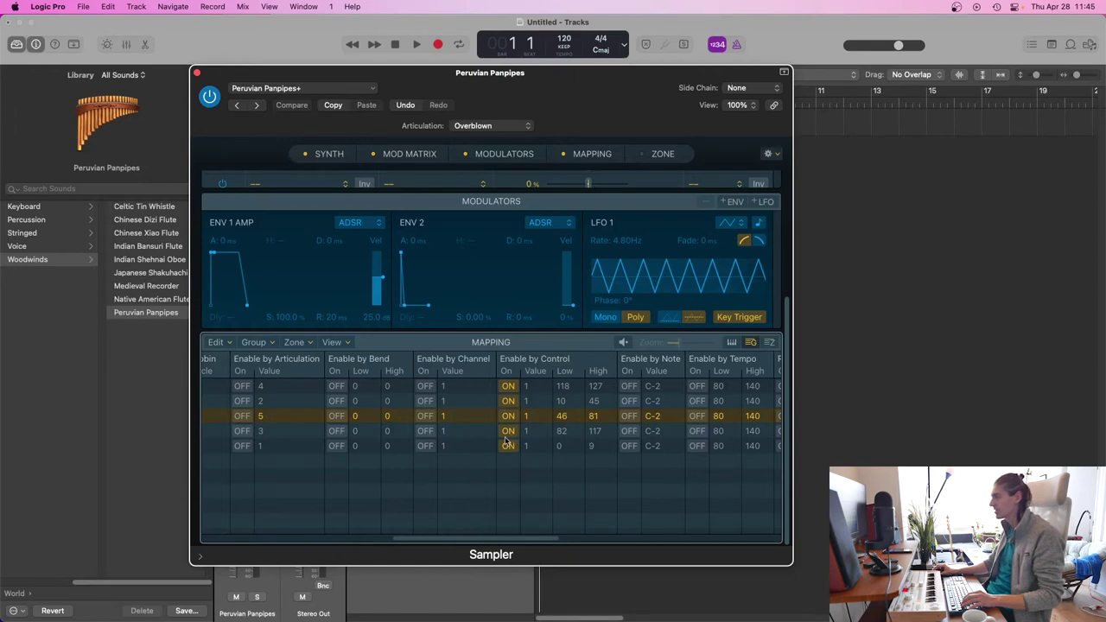
# Step: Scroll back to the group columns and mute the Soft Attack and Slide Up groups
pyautogui.moveTo(499, 539); pyautogui.dragTo(303, 538)
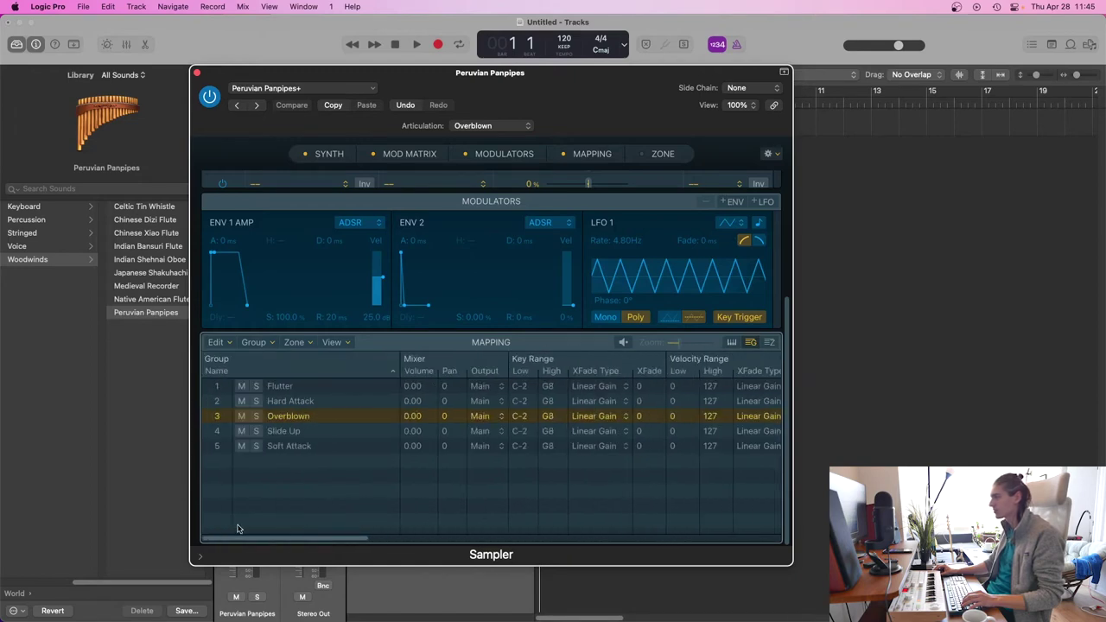
pyautogui.click(241, 446)
pyautogui.click(241, 432)
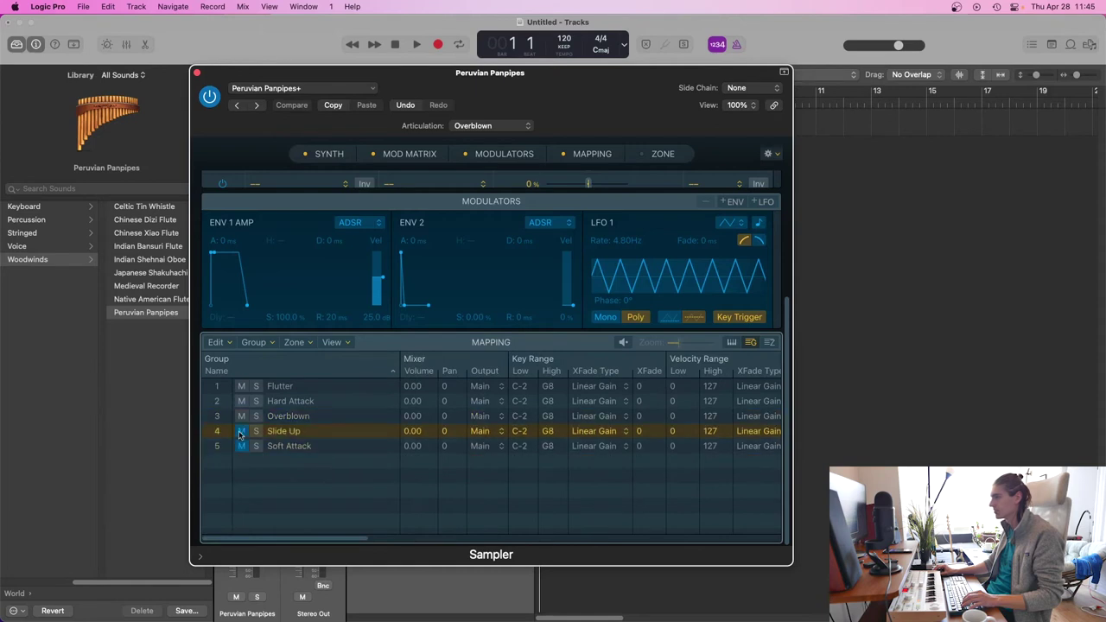
# Step: Mute the Hard Attack group and limit the table to the used columns only
pyautogui.click(242, 402)
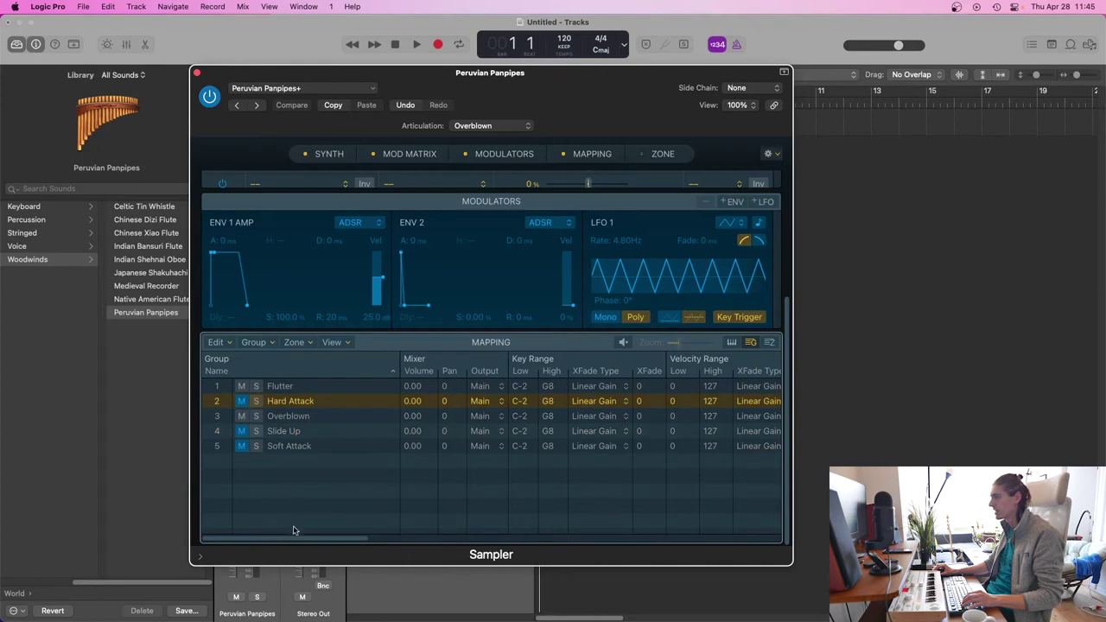
pyautogui.moveTo(298, 539); pyautogui.dragTo(527, 541)
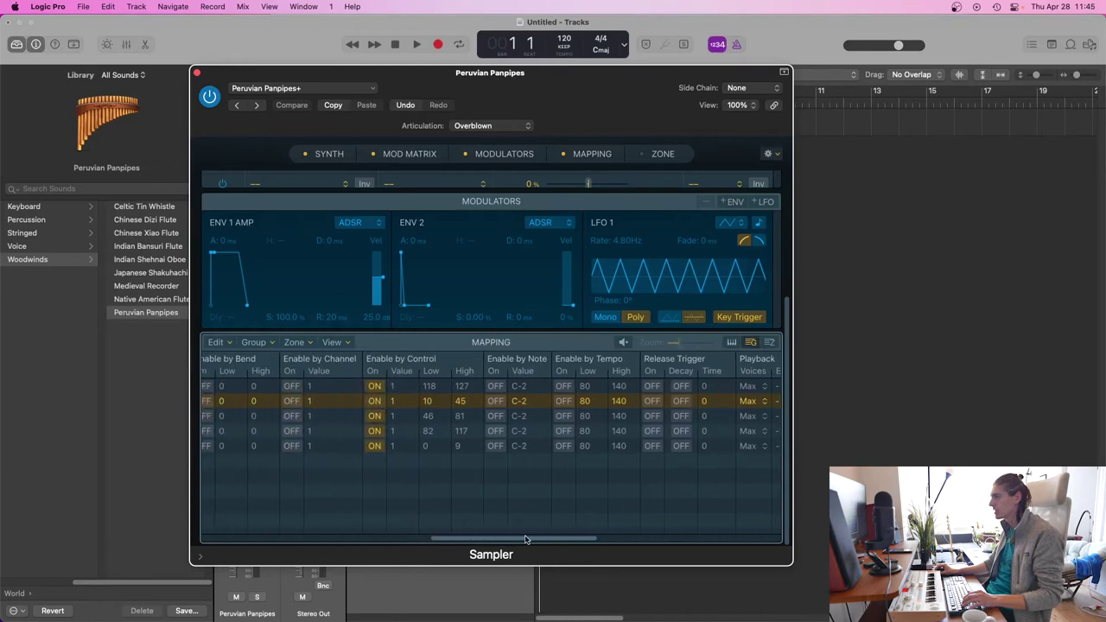
pyautogui.rightClick(714, 363)
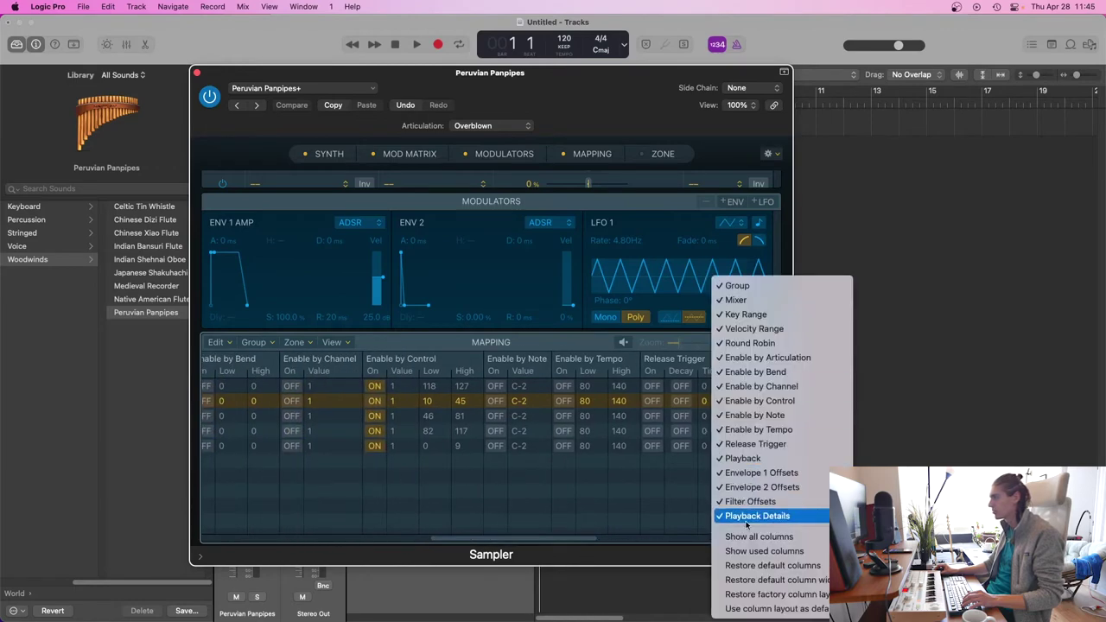
pyautogui.click(748, 551)
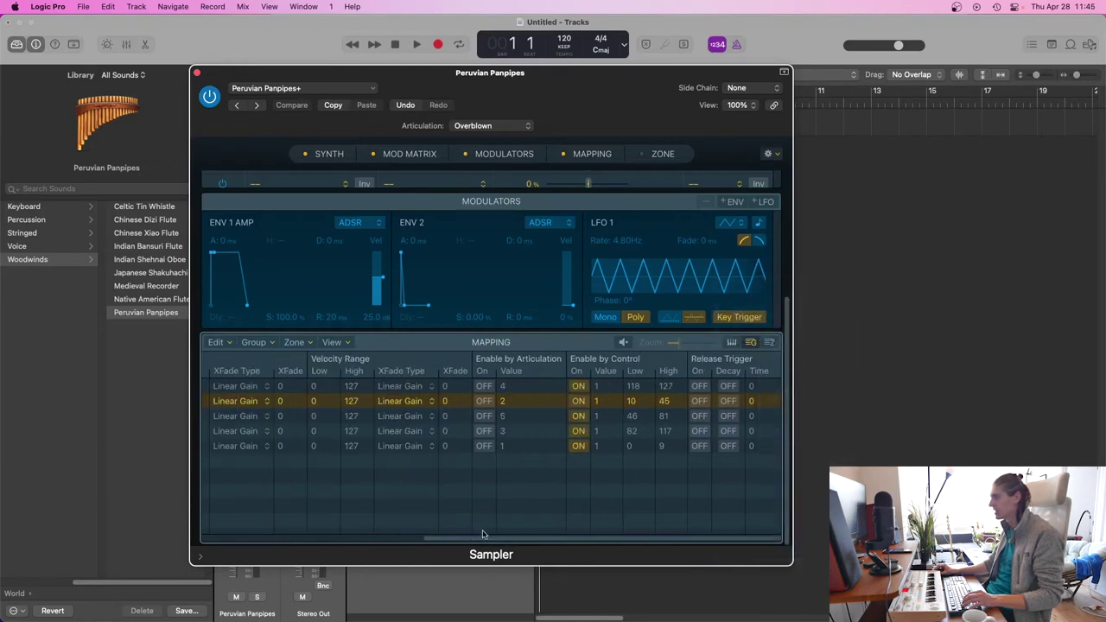
# Step: Set Overblown's Enable by Control range to Low 0, High 120
pyautogui.click(633, 419)
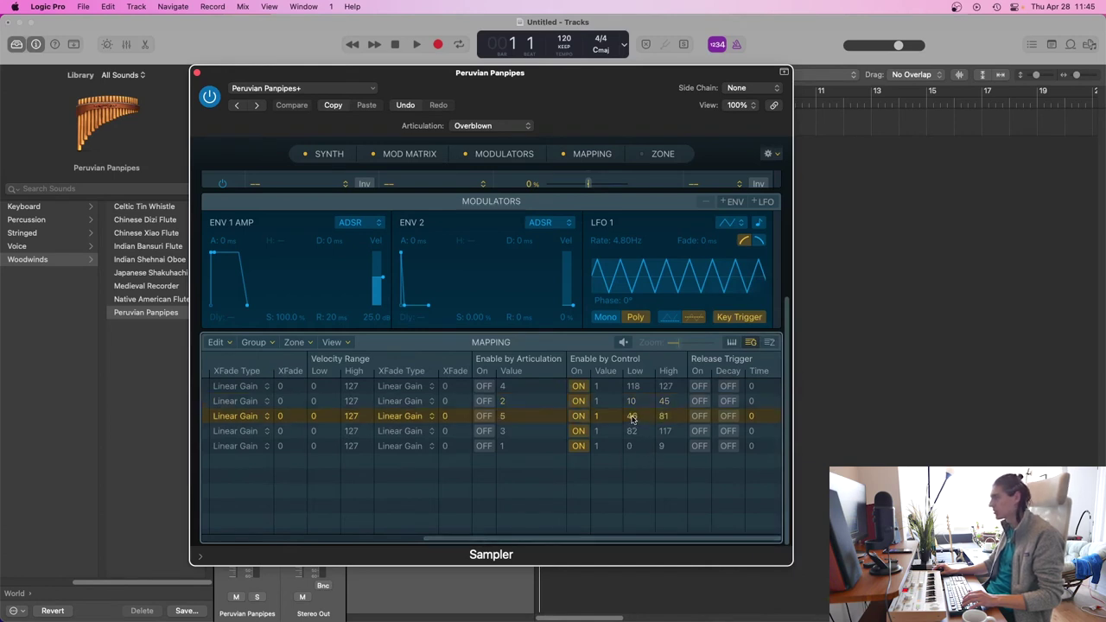
pyautogui.keyDown('alt'); pyautogui.click(633, 419); pyautogui.keyUp('alt')
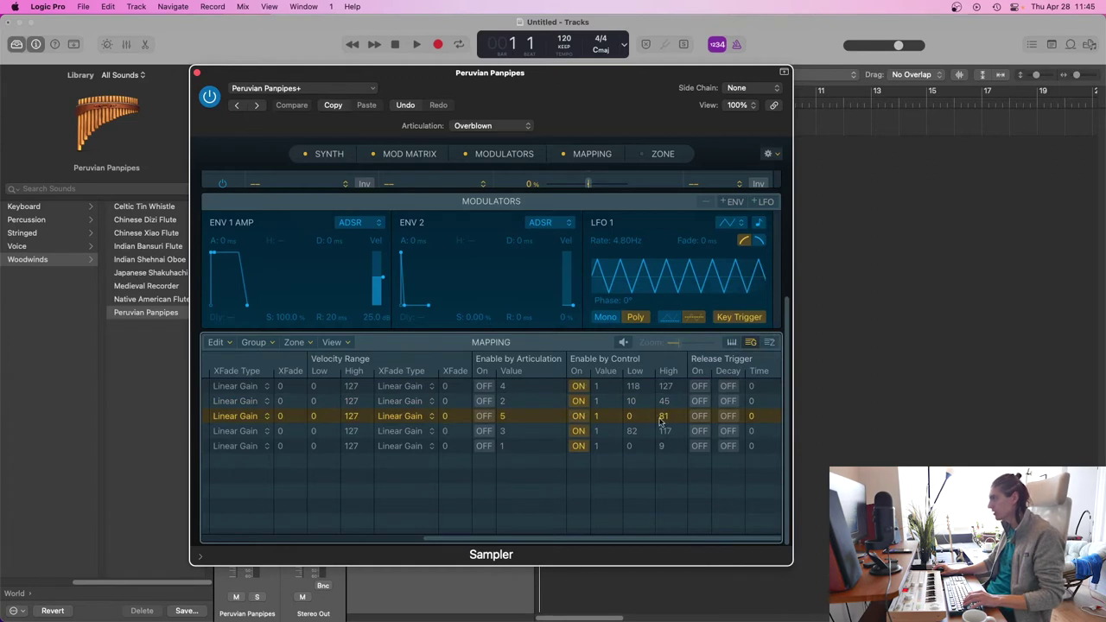
pyautogui.doubleClick(665, 415)
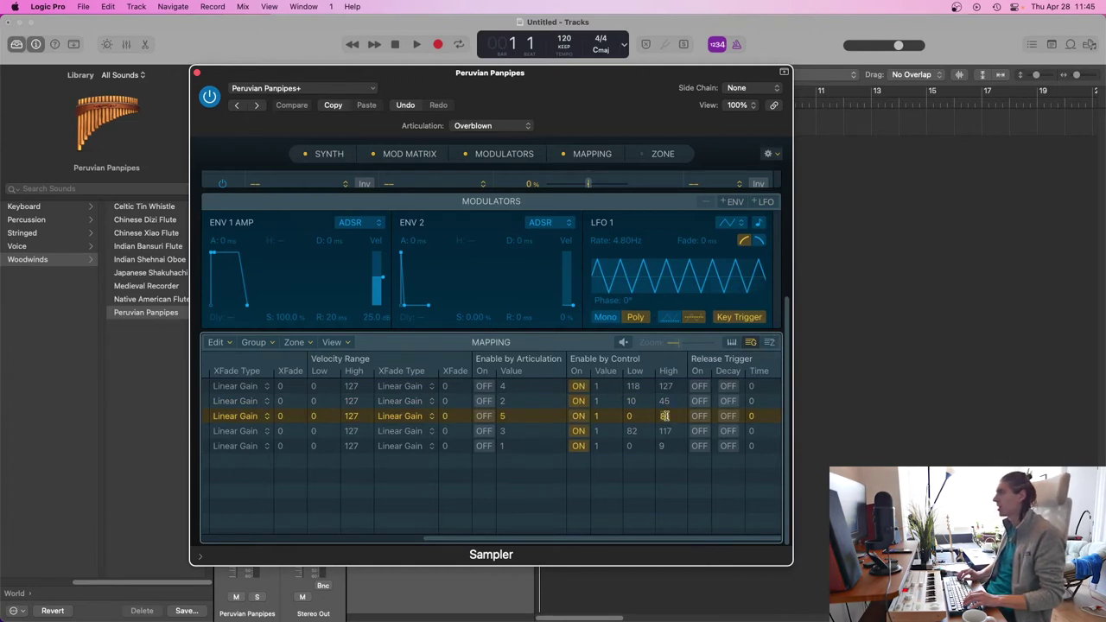
pyautogui.write('12')
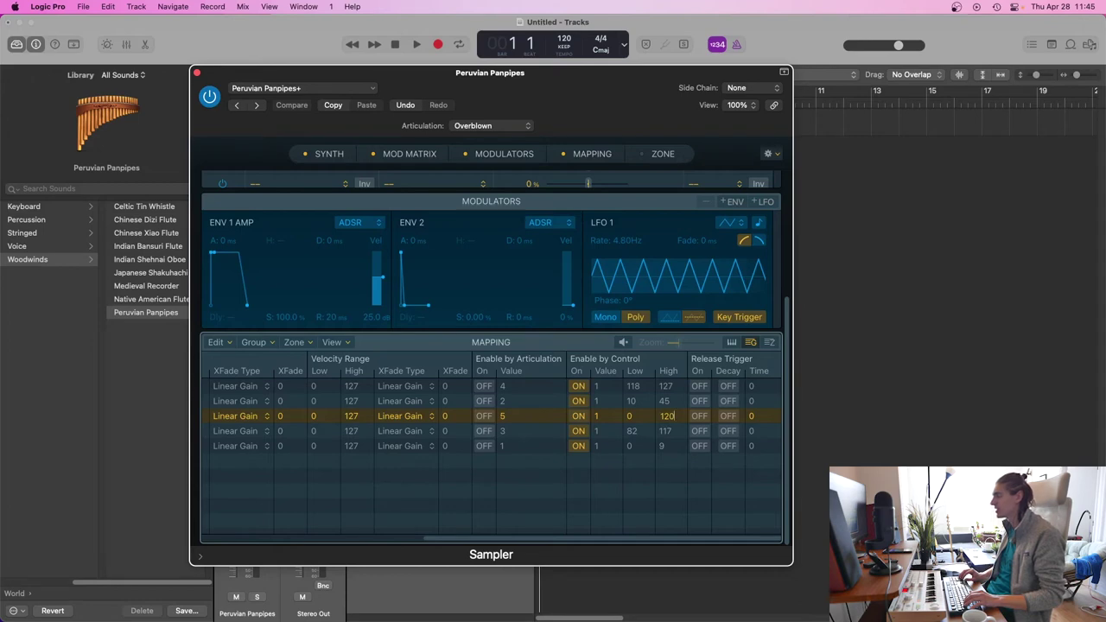
pyautogui.write('0')
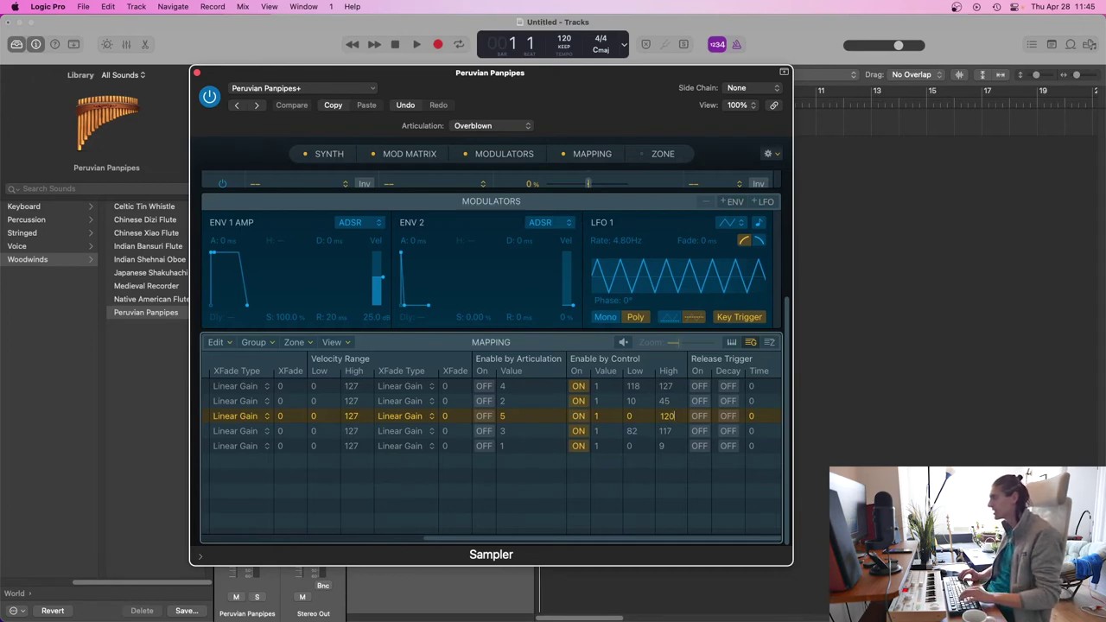
pyautogui.press('Return')
# Step: Set Flutter's Enable by Control Low value to 121
pyautogui.click(640, 388)
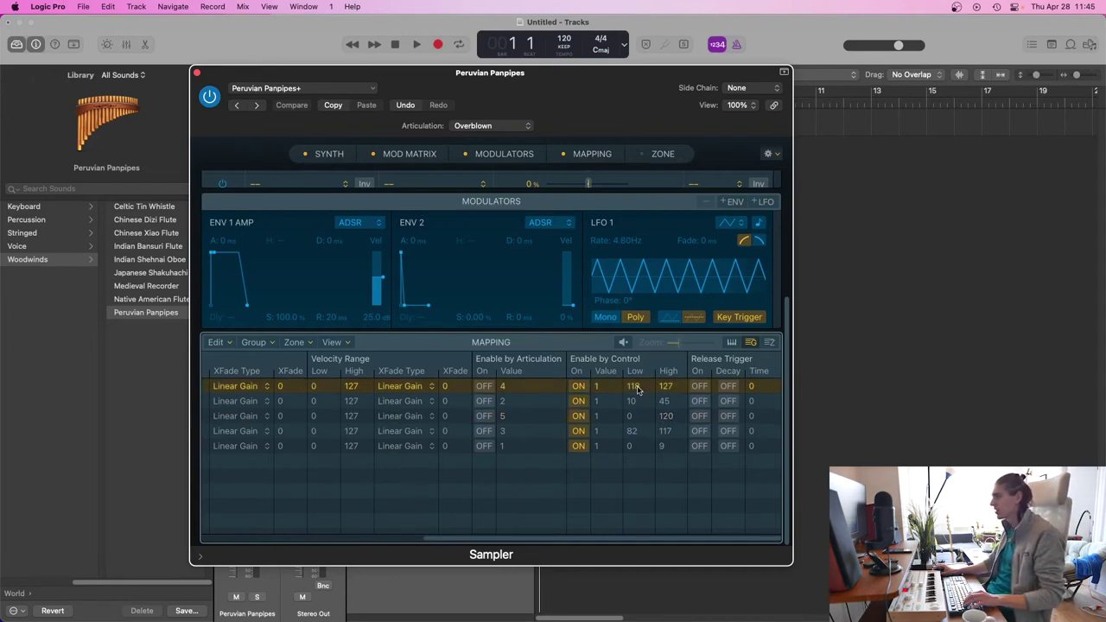
pyautogui.moveTo(514, 537); pyautogui.dragTo(156, 505)
pyautogui.hscroll(10, 484, 484)
pyautogui.doubleClick(635, 386)
pyautogui.write('1')
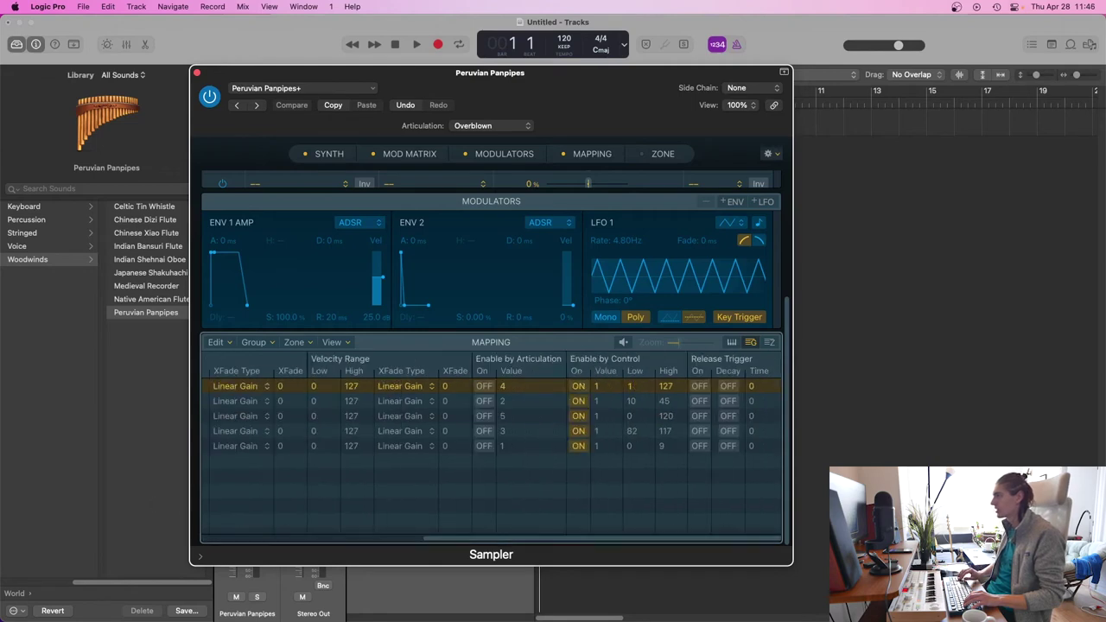
pyautogui.press('Return')
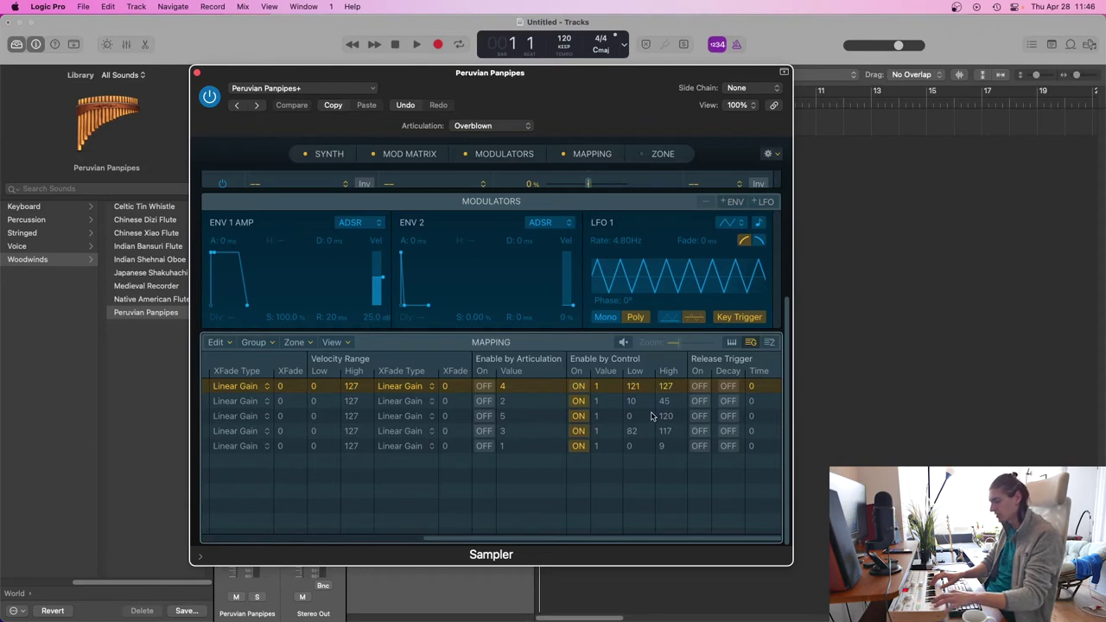
pyautogui.click(652, 417)
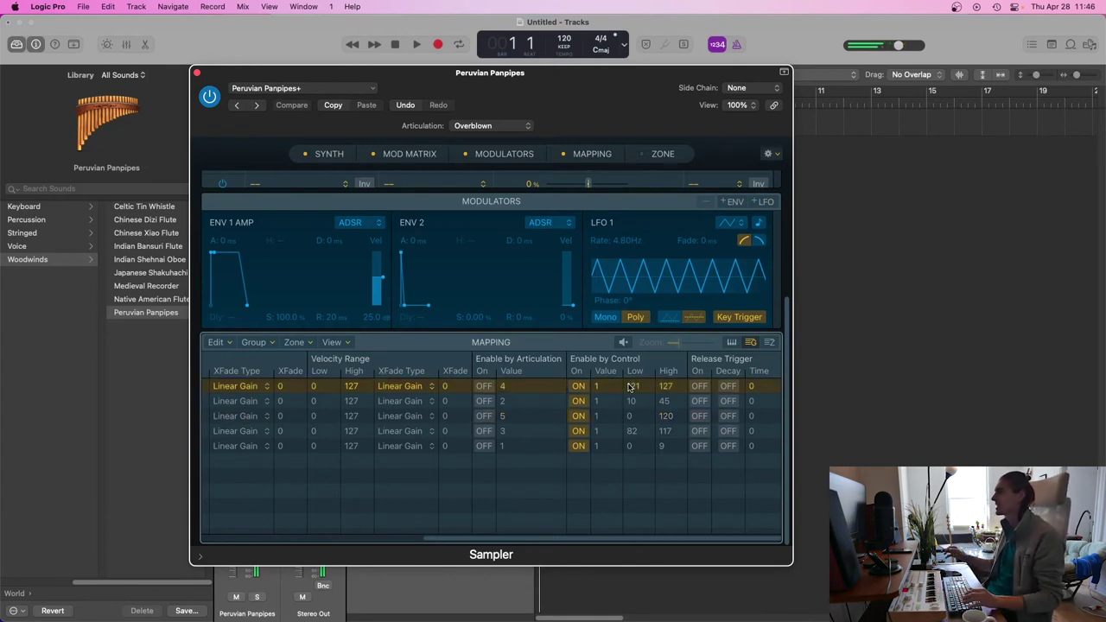
# Step: Drag Overblown's Enable by Control High from 120 to 127, then check the column options
pyautogui.click(629, 432)
pyautogui.click(634, 418)
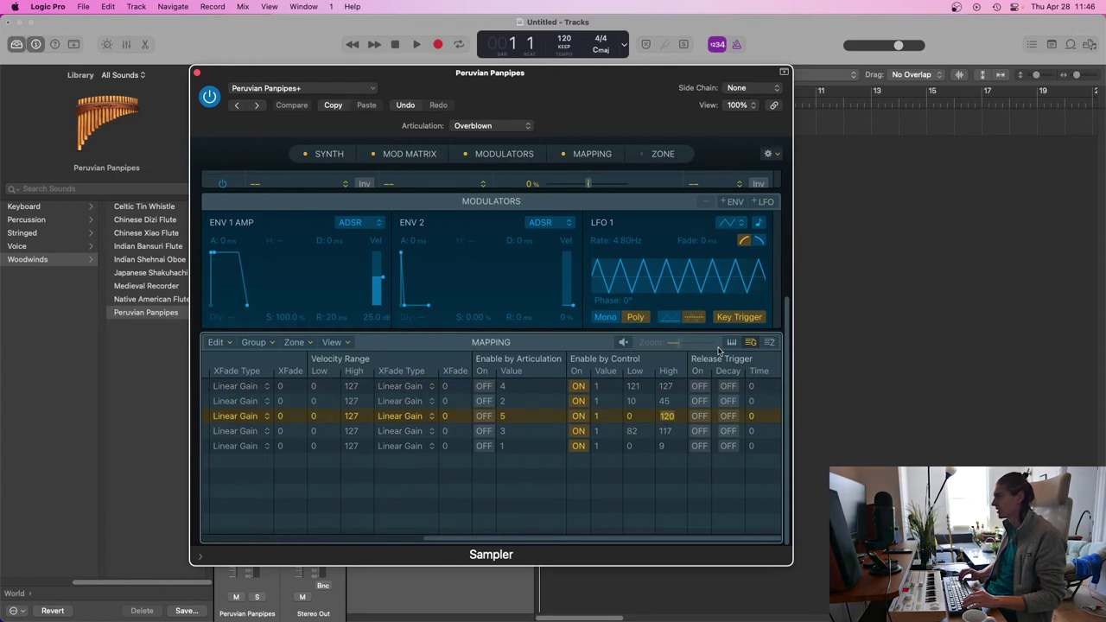
pyautogui.moveTo(666, 416); pyautogui.dragTo(667, 402)
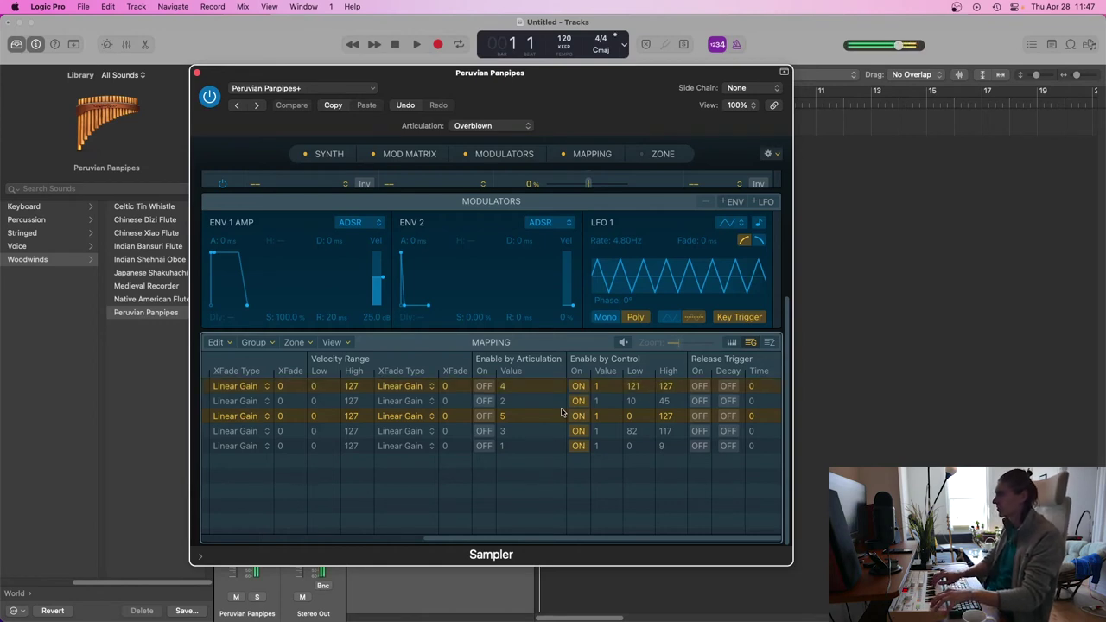
pyautogui.hscroll(-5, 562, 414)
pyautogui.hscroll(5, 584, 458)
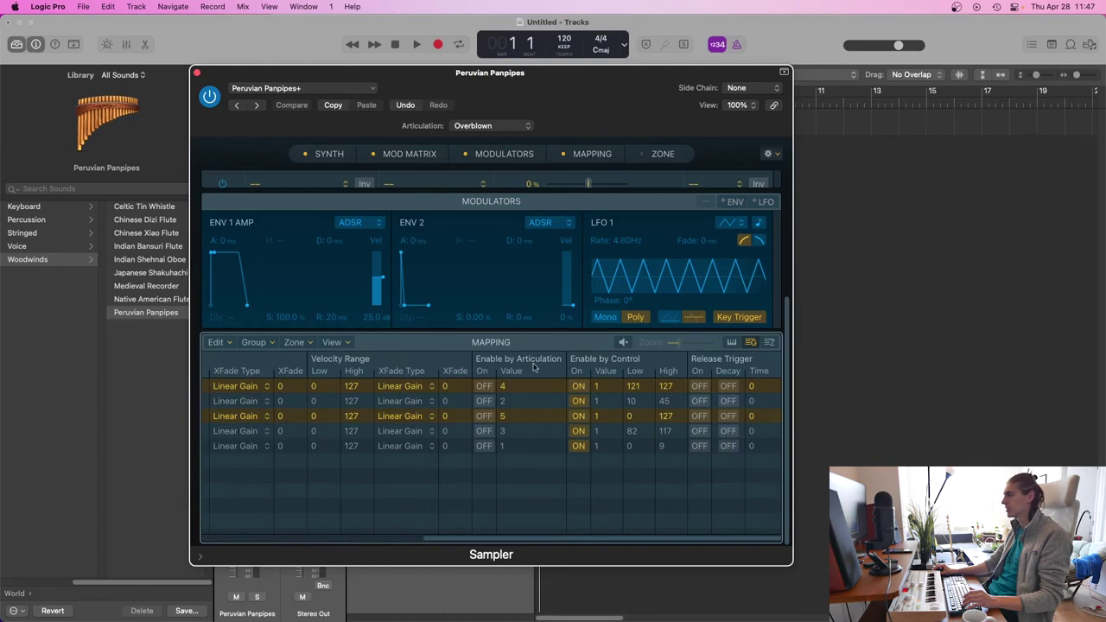
pyautogui.rightClick(695, 361)
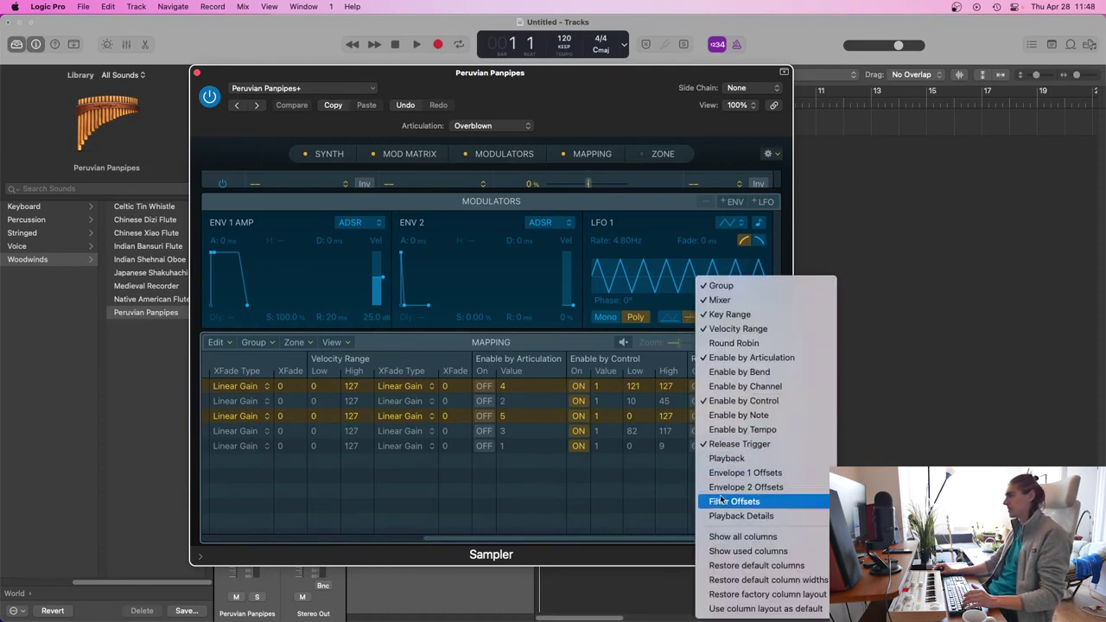
pyautogui.click(613, 362)
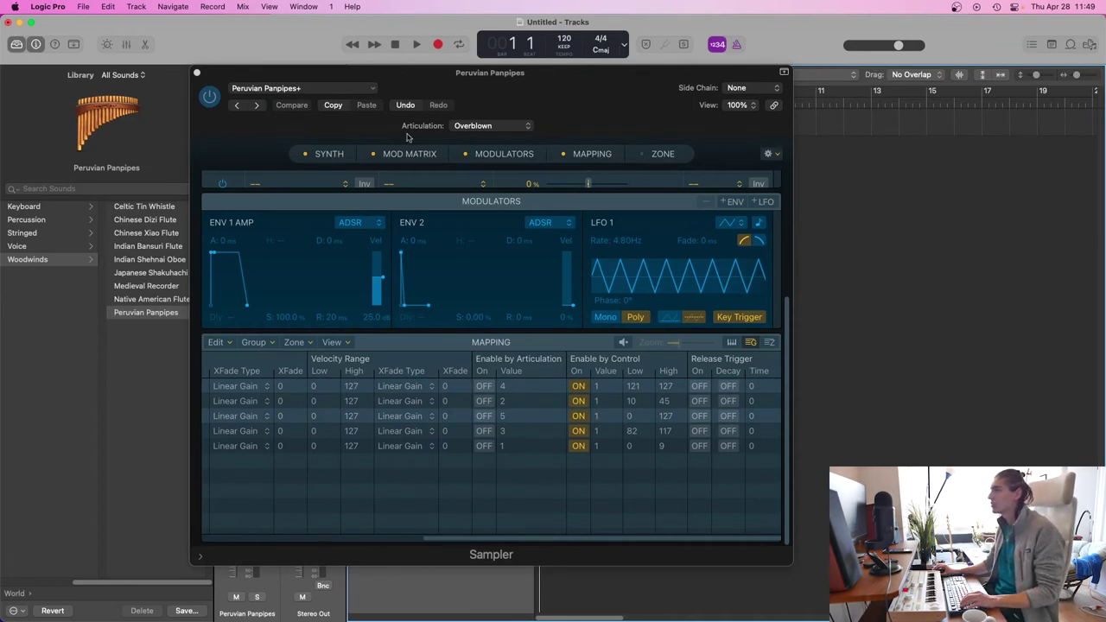
# Step: Save the instrument as 'Peruvian Panpipes+ Overblown' in Sampler Instruments, then close the Sampler
pyautogui.click(319, 89)
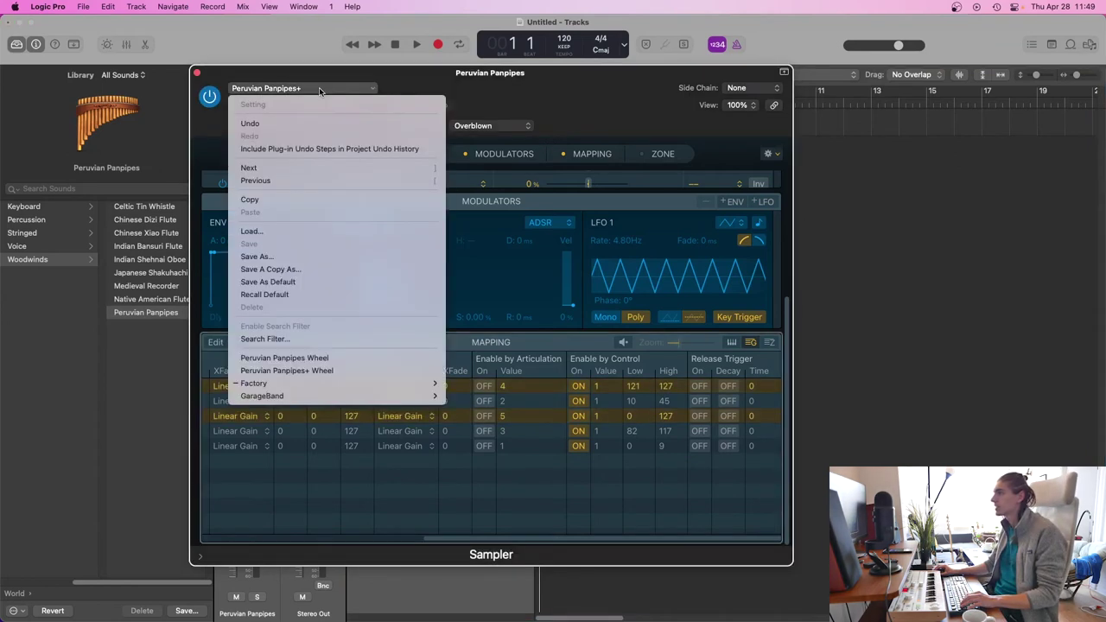
pyautogui.click(275, 258)
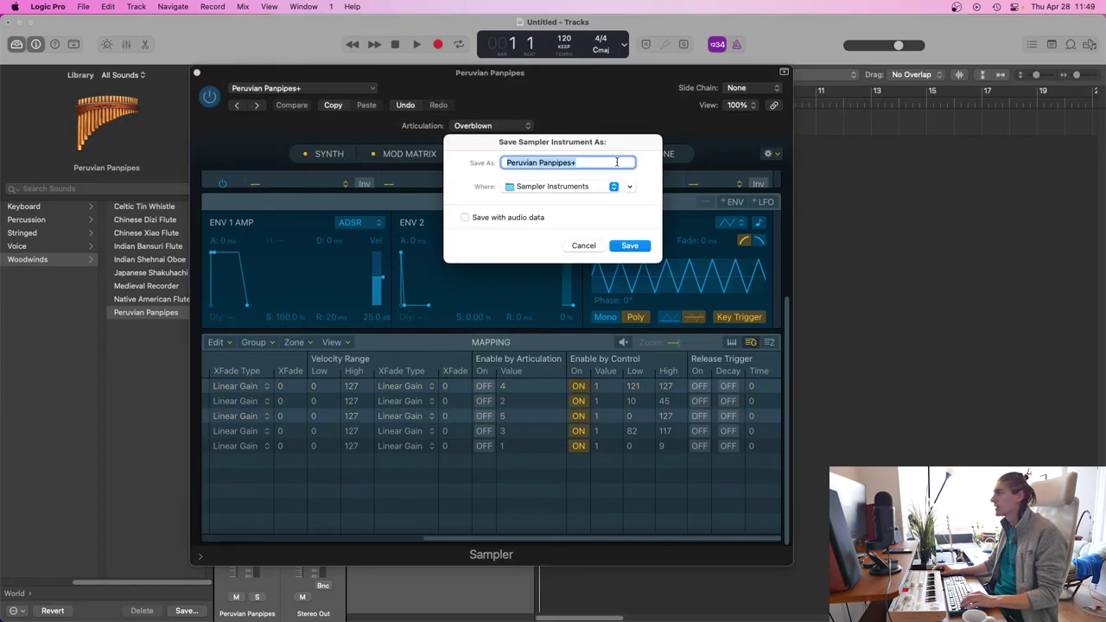
pyautogui.press('Right')
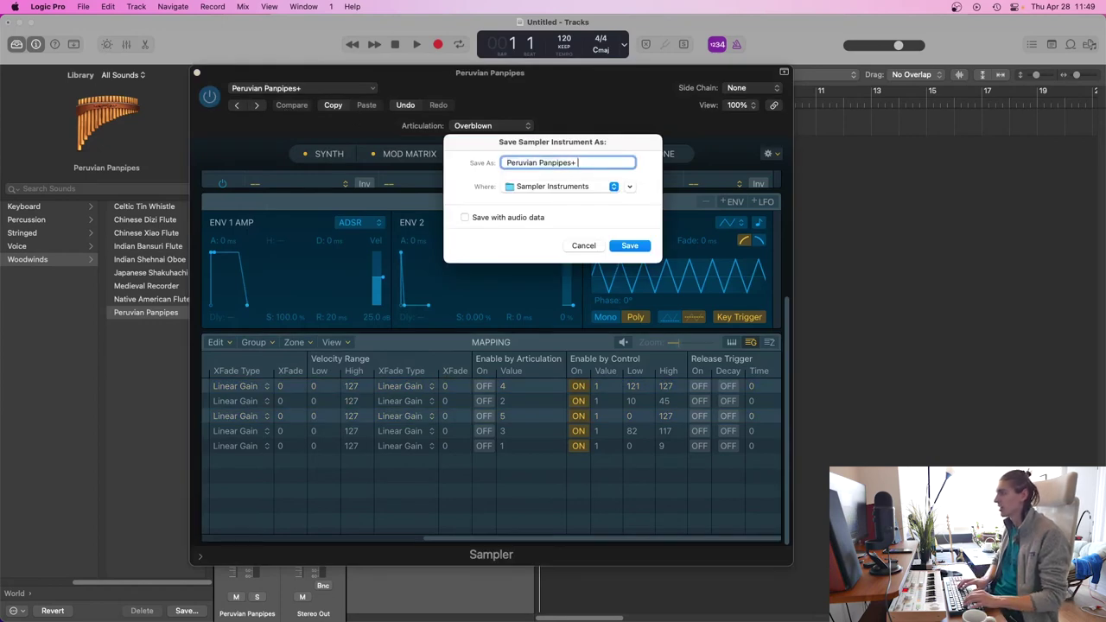
pyautogui.write('Overblown')
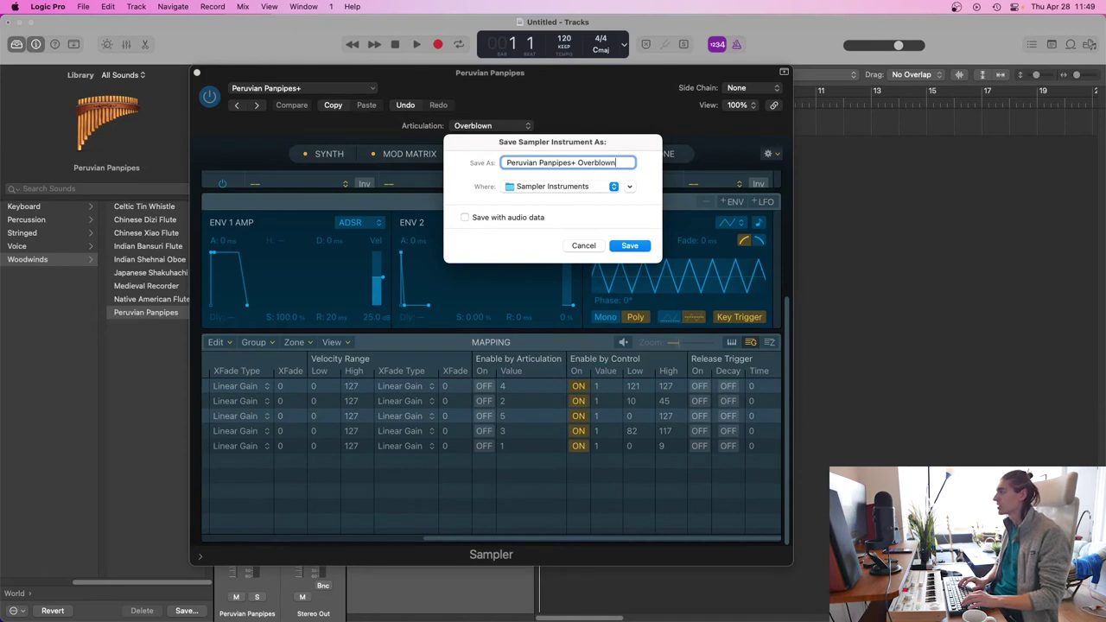
pyautogui.click(569, 188)
pyautogui.click(532, 185)
pyautogui.click(629, 246)
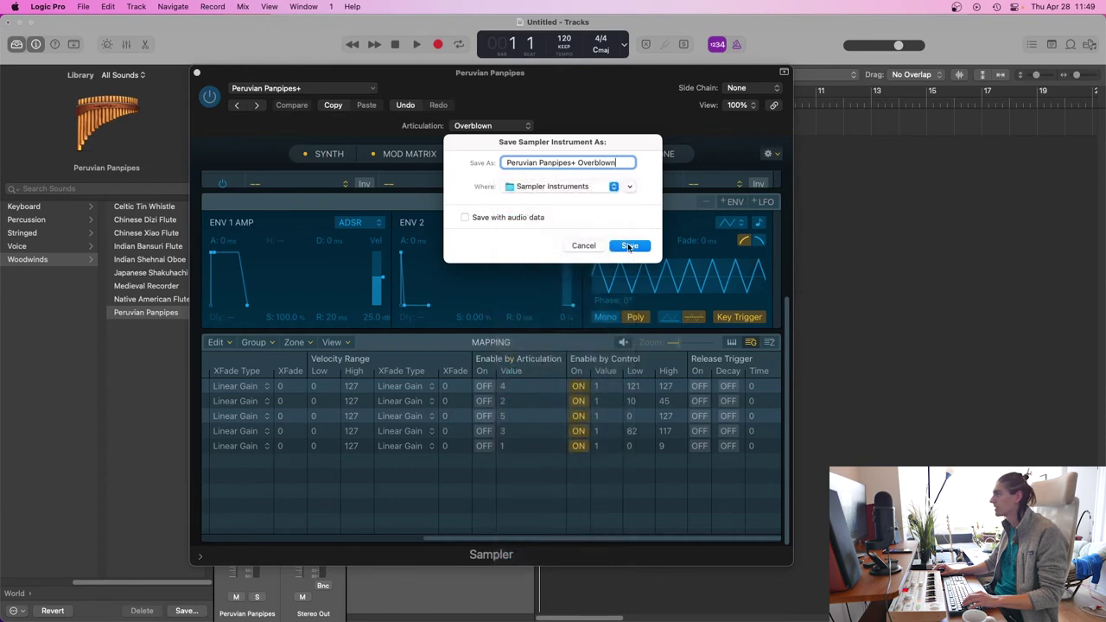
pyautogui.click(629, 247)
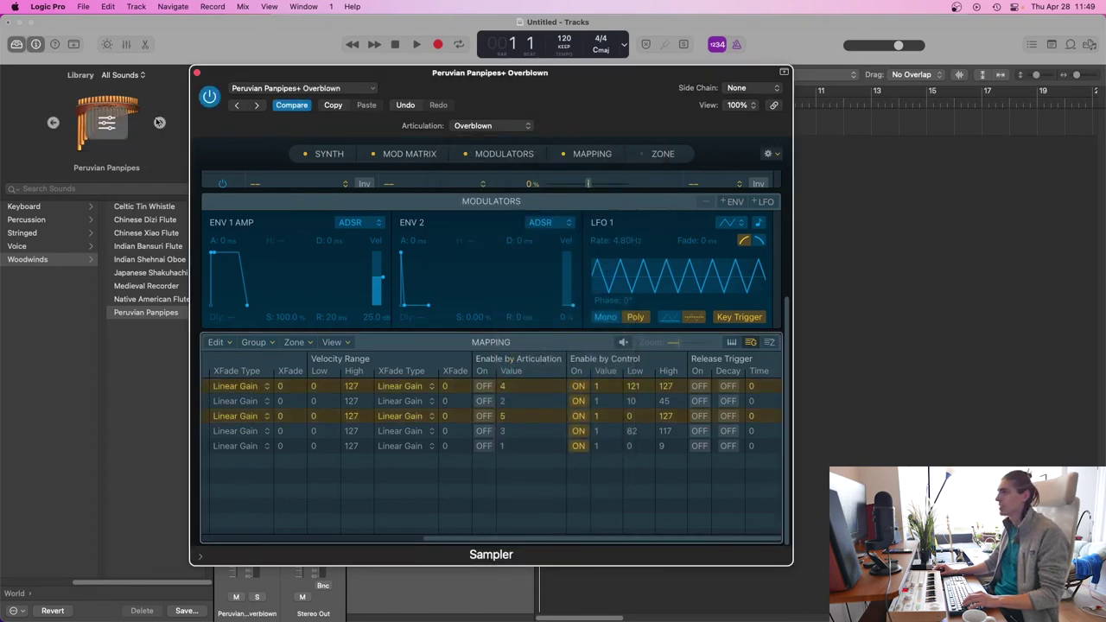
pyautogui.click(196, 74)
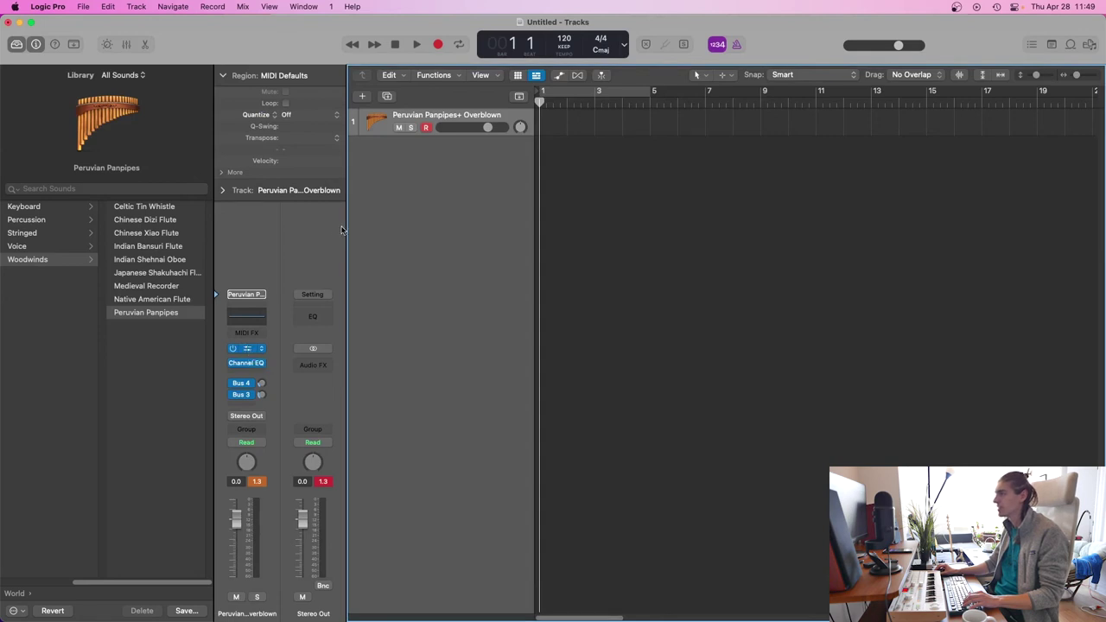
# Step: Verify 'Peruvian Panpipes+ Overblown' is in the Sampler preset list, then return the Library to its top level
pyautogui.press('v')
pyautogui.click(312, 88)
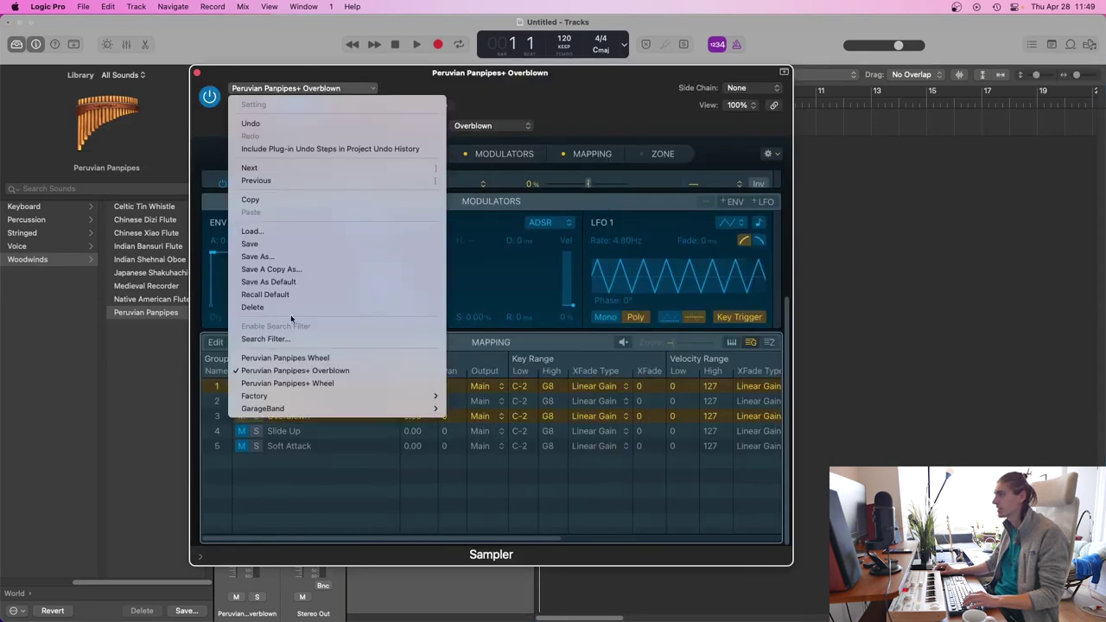
pyautogui.moveTo(279, 397)
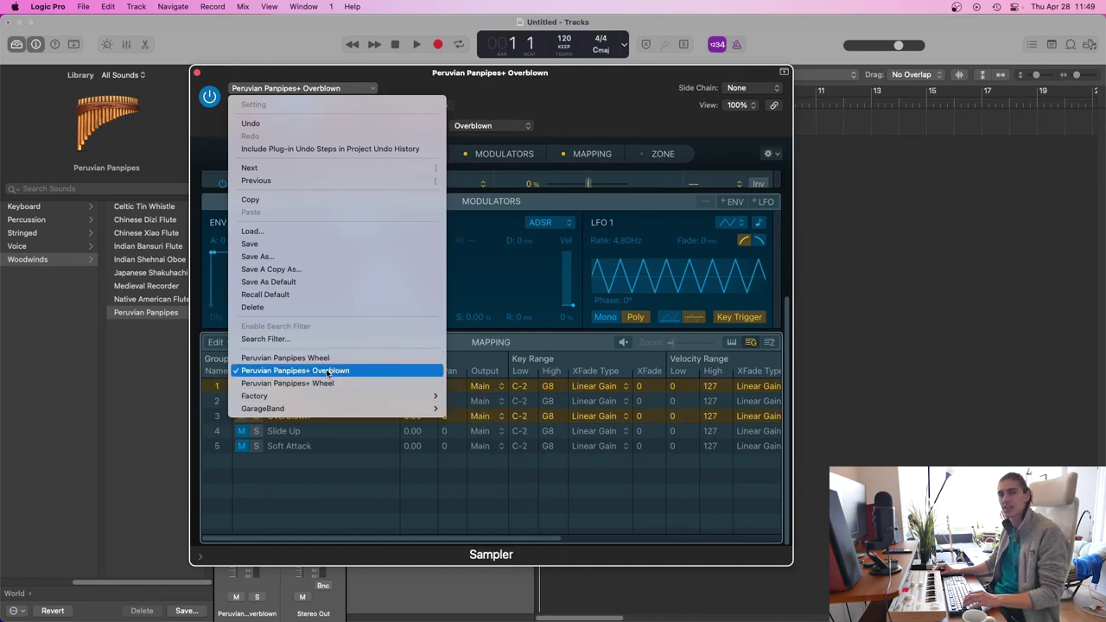
pyautogui.click(197, 75)
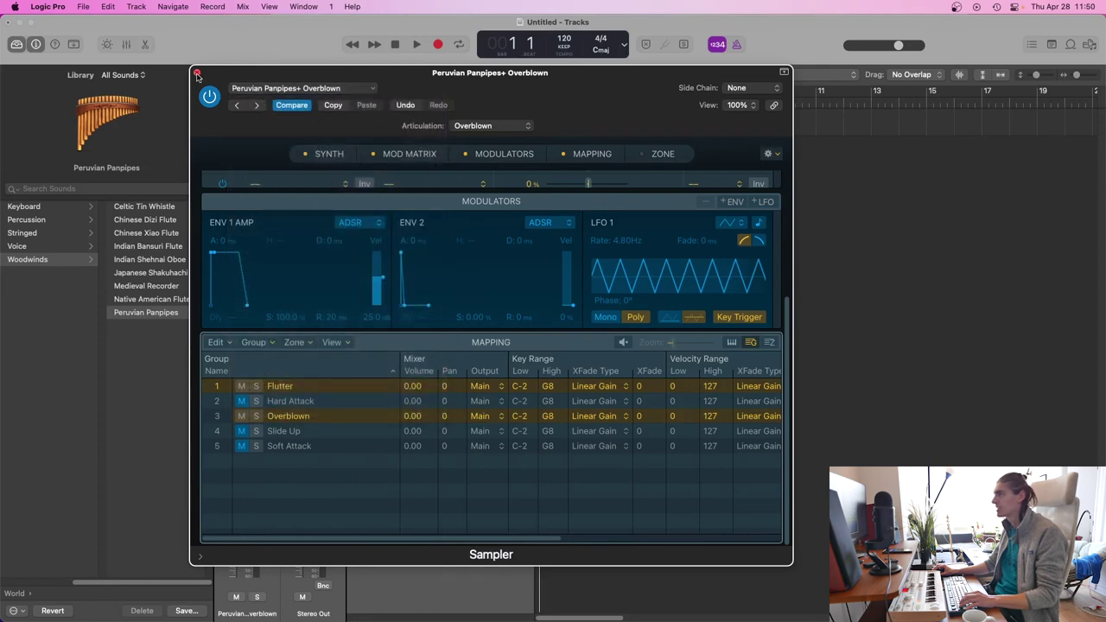
pyautogui.click(242, 88)
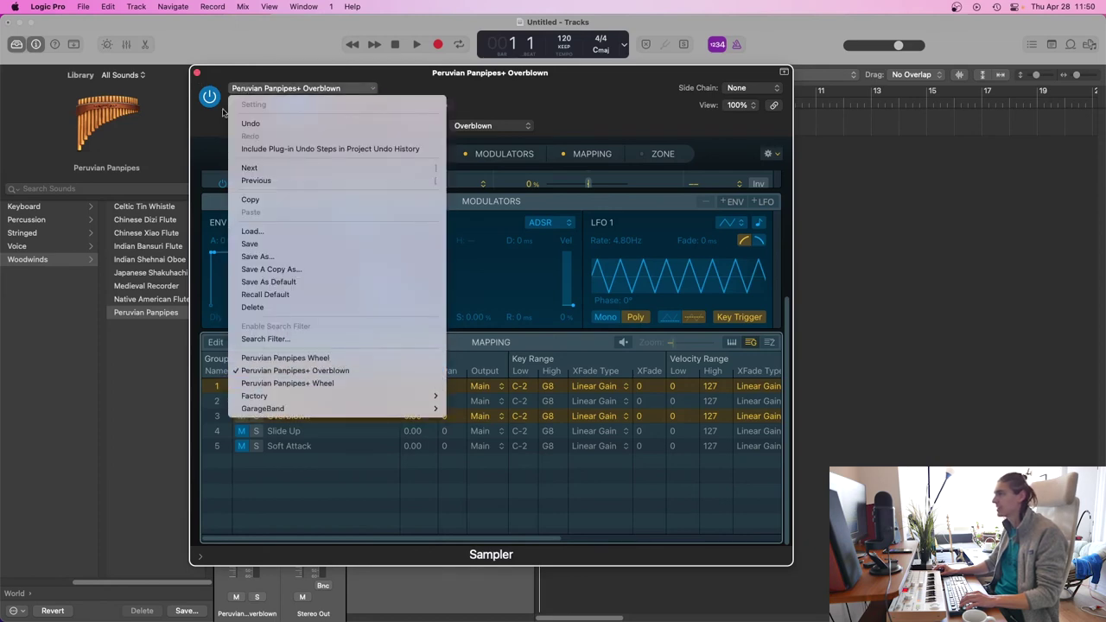
pyautogui.click(196, 73)
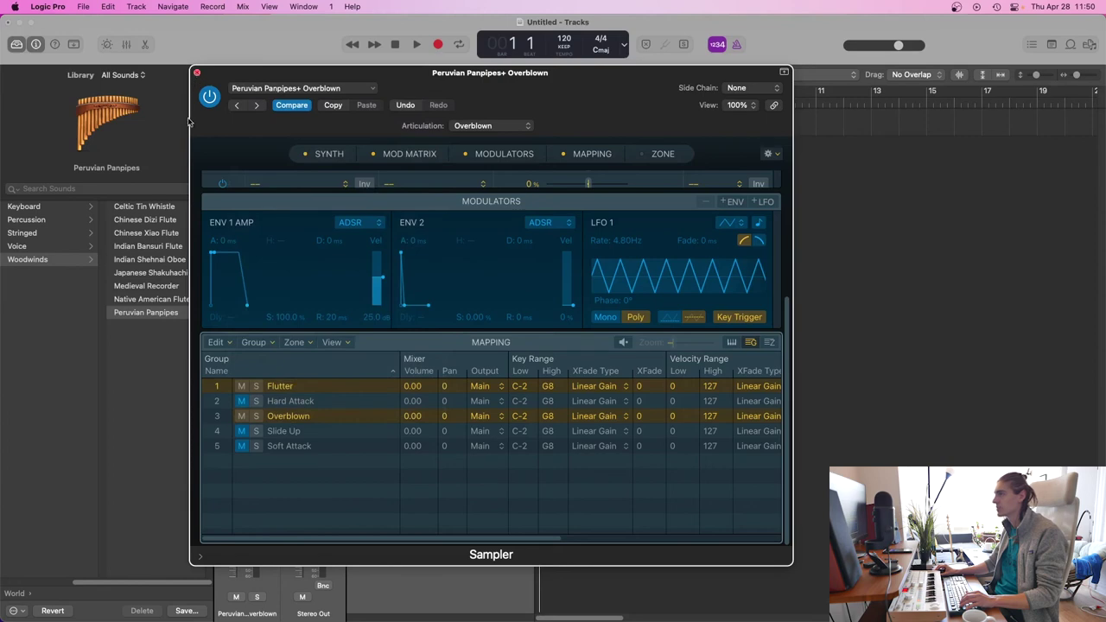
pyautogui.click(196, 74)
pyautogui.click(78, 337)
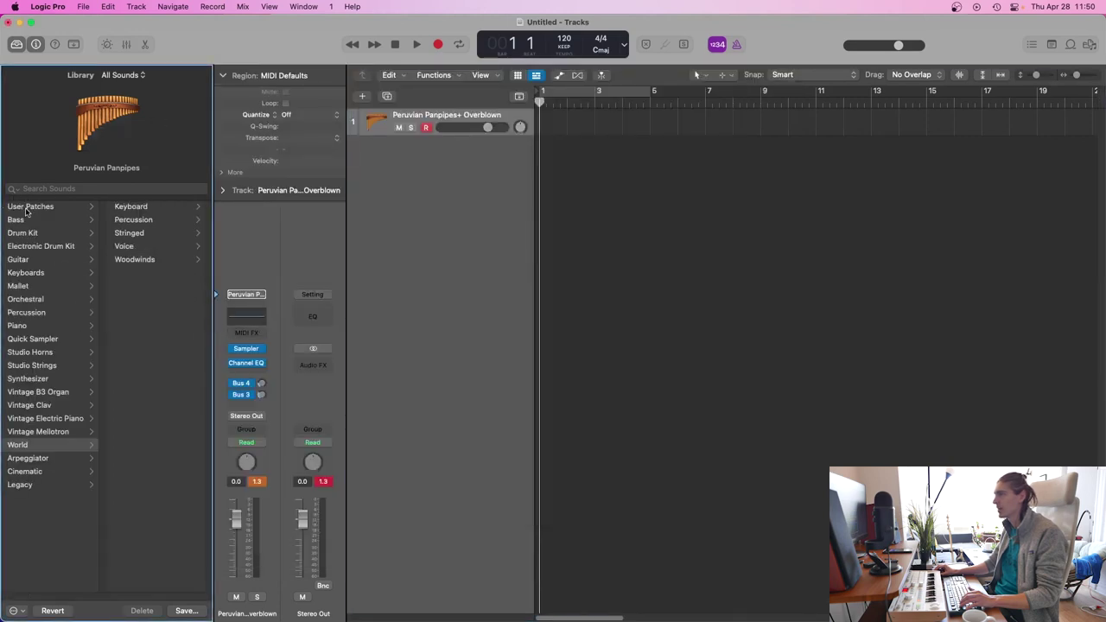
# Step: Save the panpipes track's sound under User Patches as 'Peruvian Panpipes+ Overblown' and select it
pyautogui.click(26, 207)
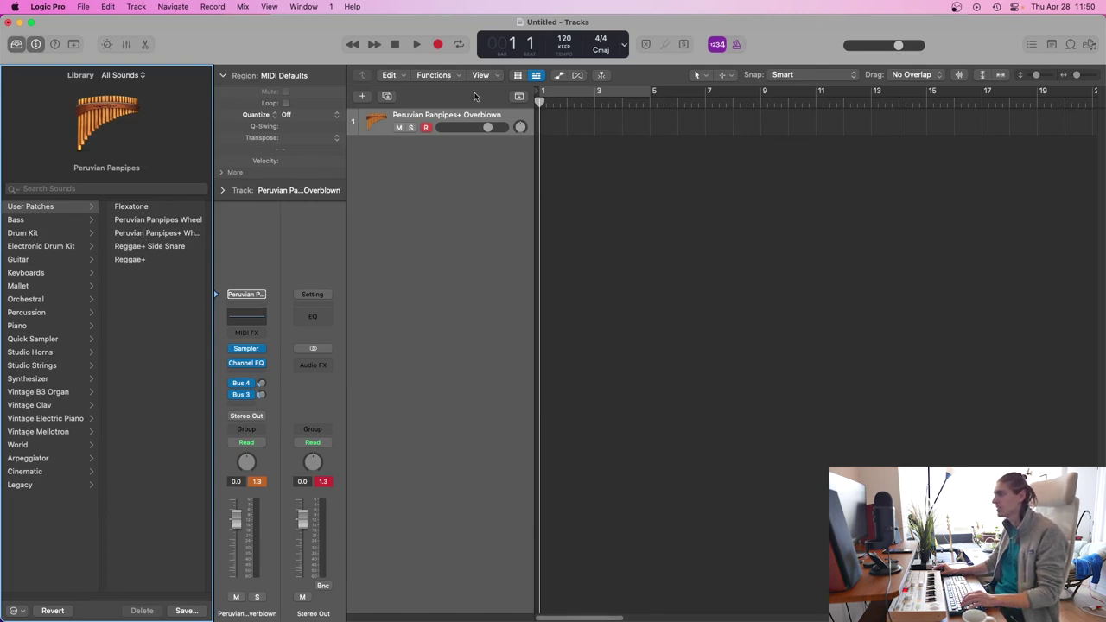
pyautogui.click(410, 123)
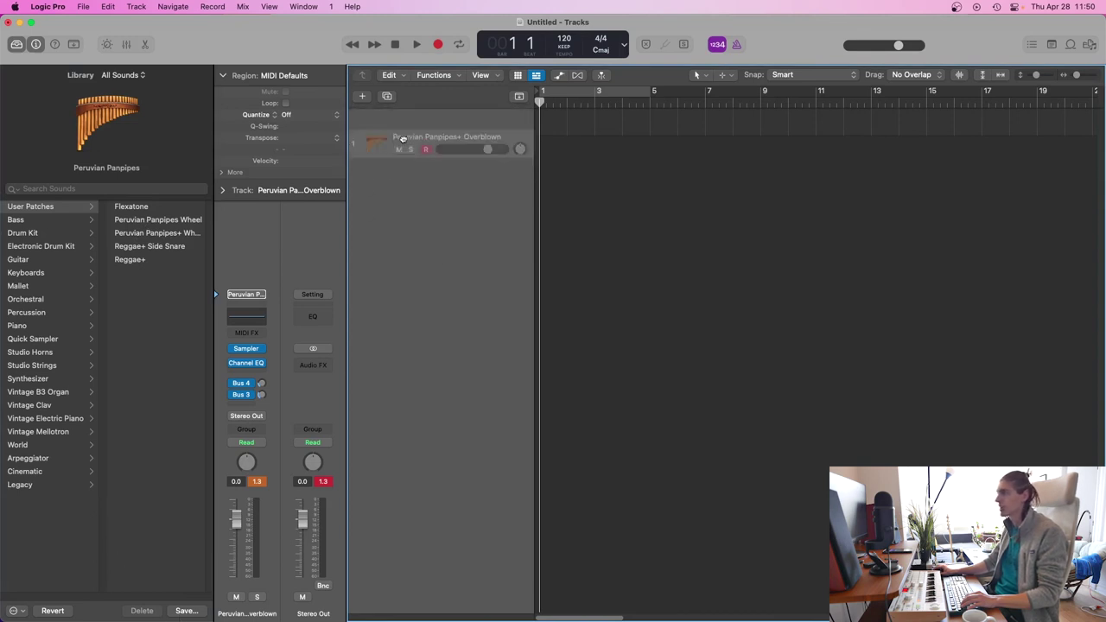
pyautogui.click(186, 611)
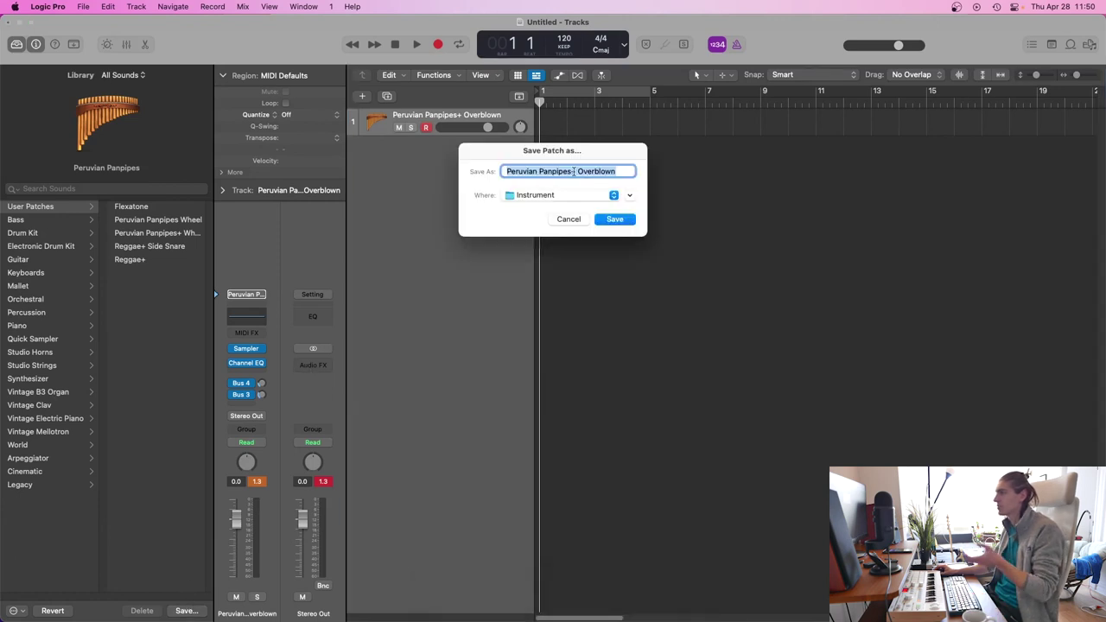
pyautogui.click(612, 221)
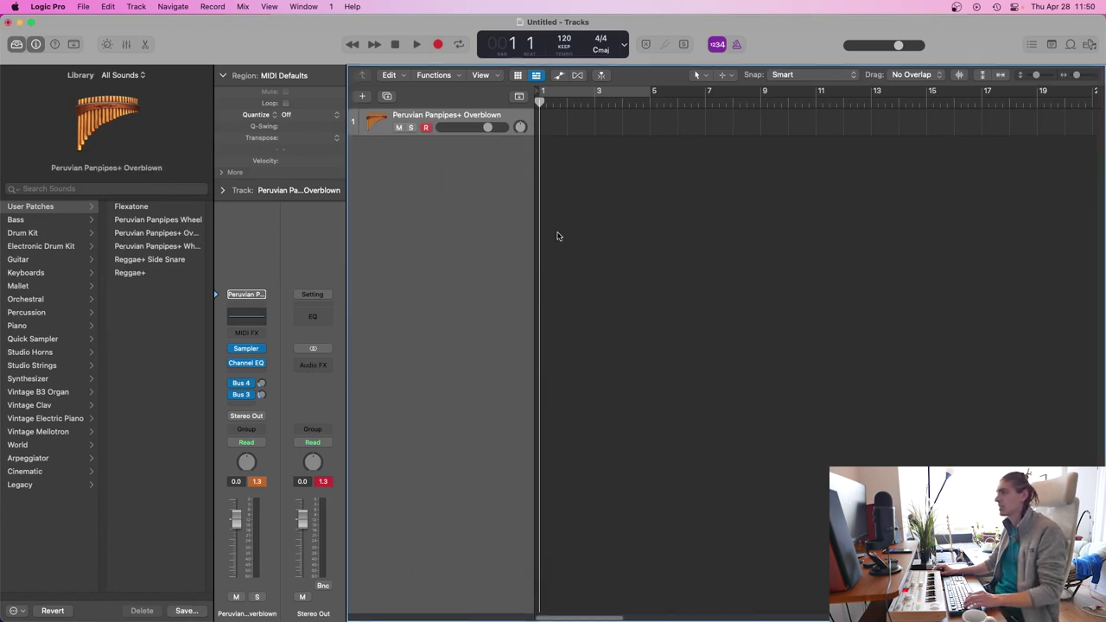
pyautogui.click(136, 236)
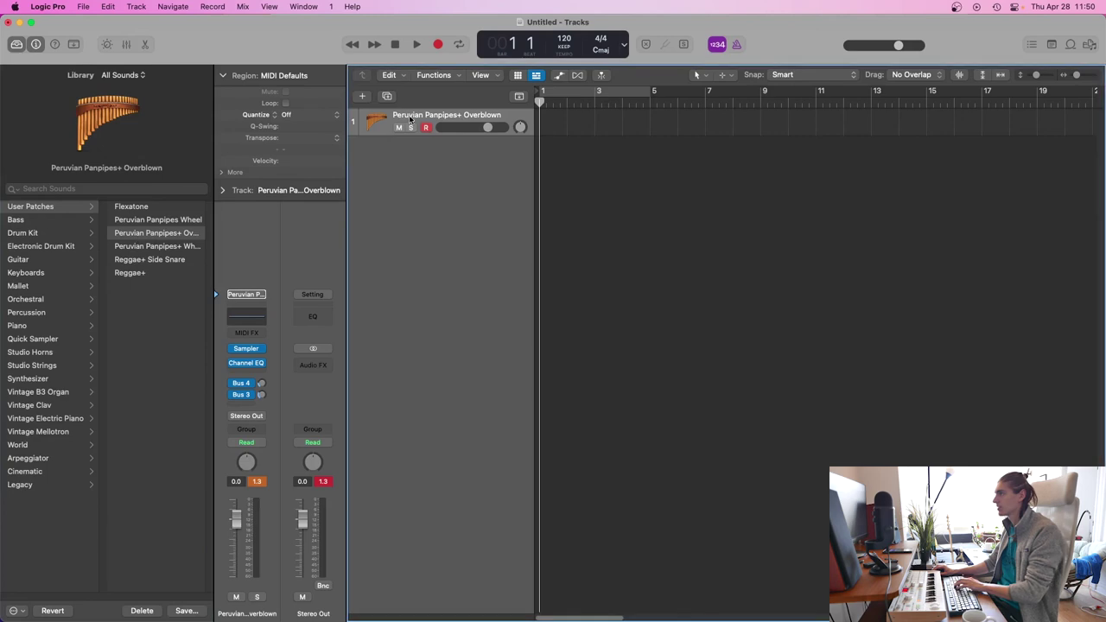
# Step: Delete the panpipes track, create a Software Instrument track, and load the 'Peruvian Panpipes+ Overblown' user patch
pyautogui.press('super+BackSpace')
pyautogui.click(739, 363)
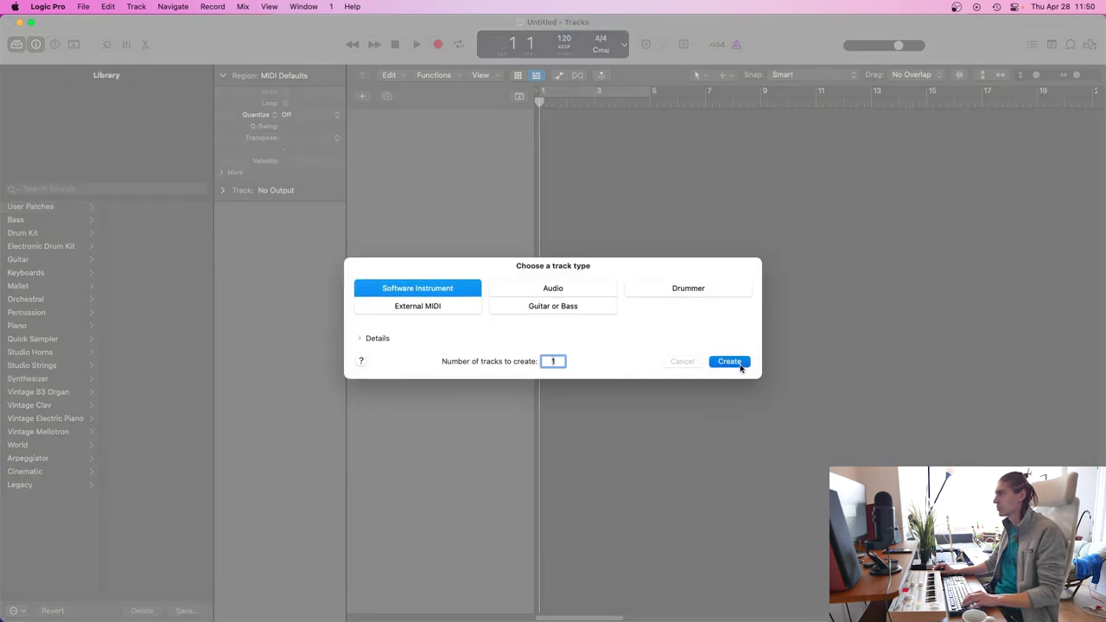
pyautogui.click(31, 206)
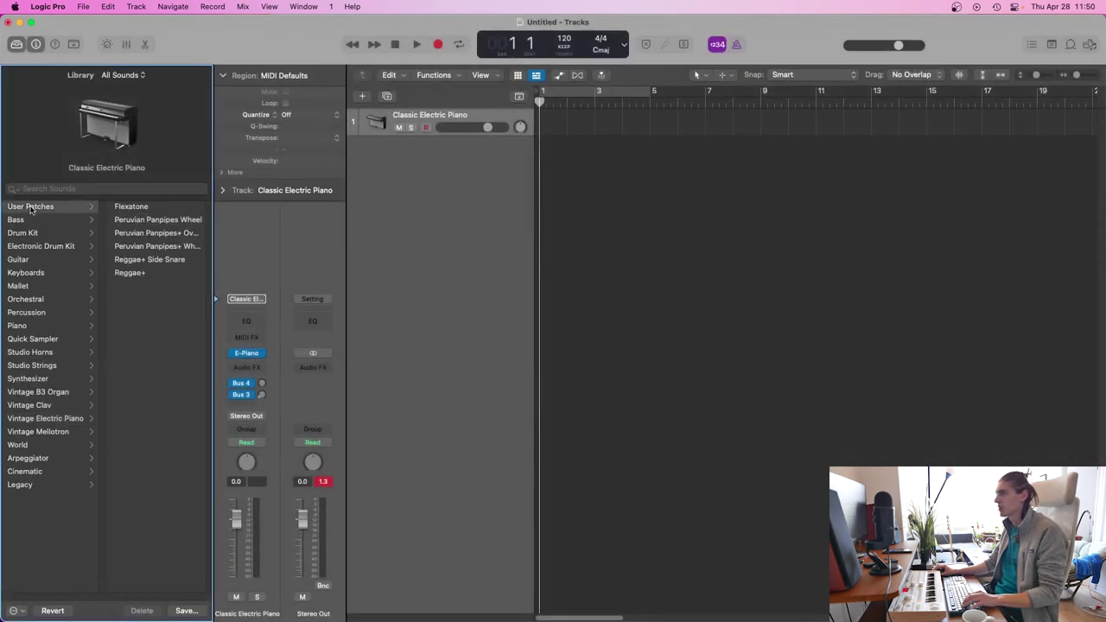
pyautogui.click(159, 235)
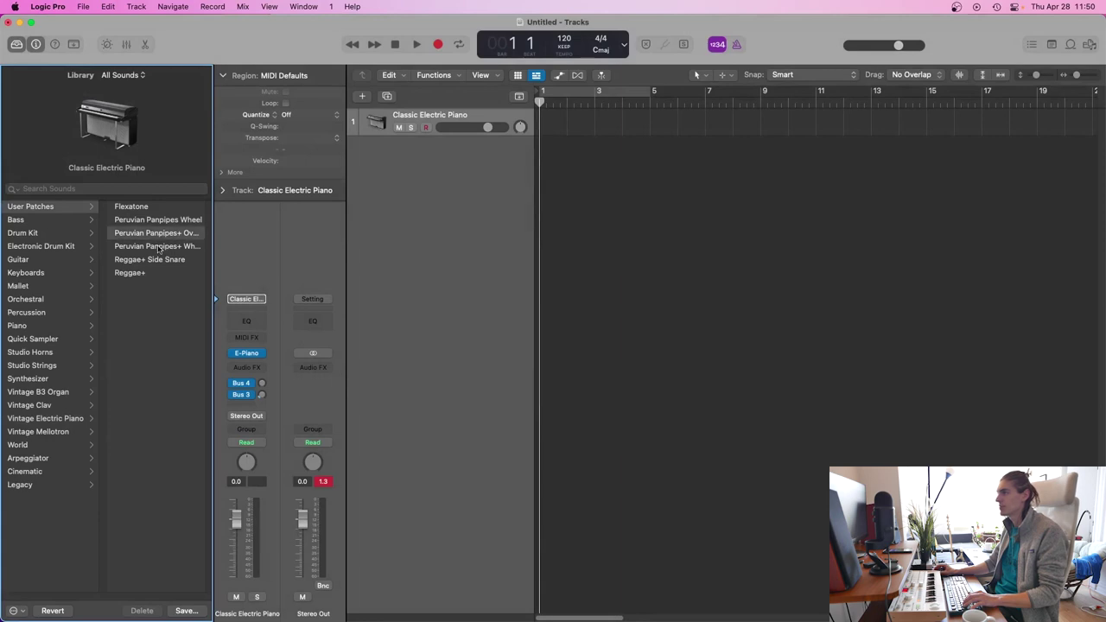